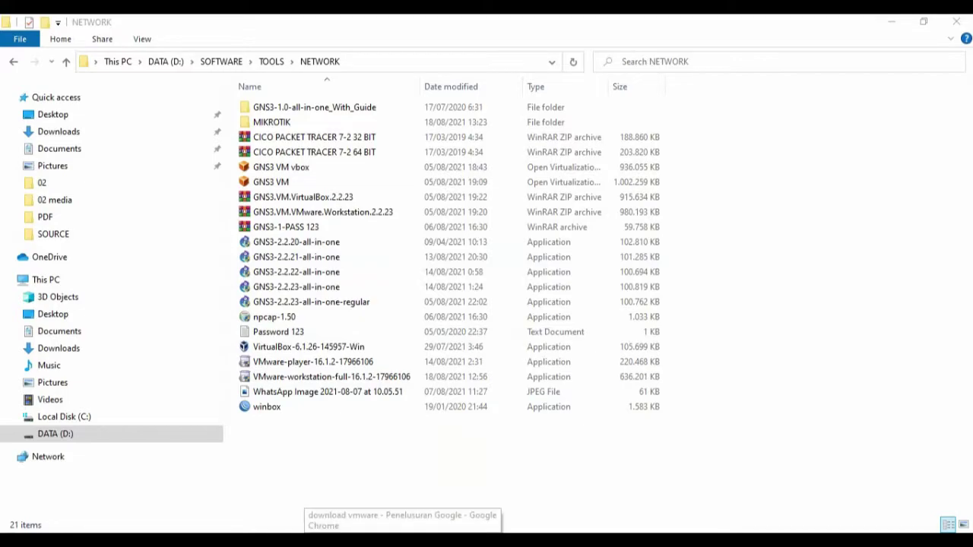
Step: Switch to Chrome and examine the VMware Workstation 16.0 Player download options on the vmware.com evaluation page
left_click(403, 521)
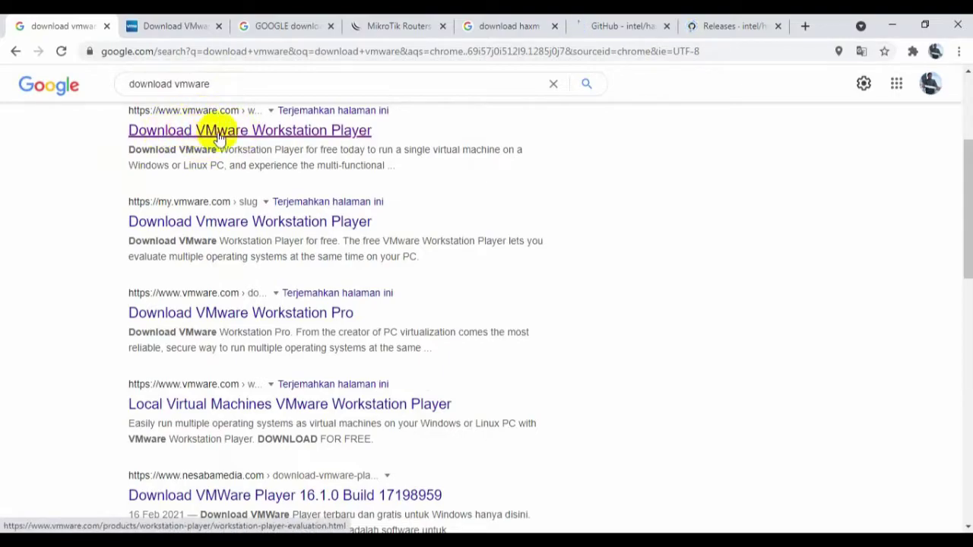
left_click(162, 27)
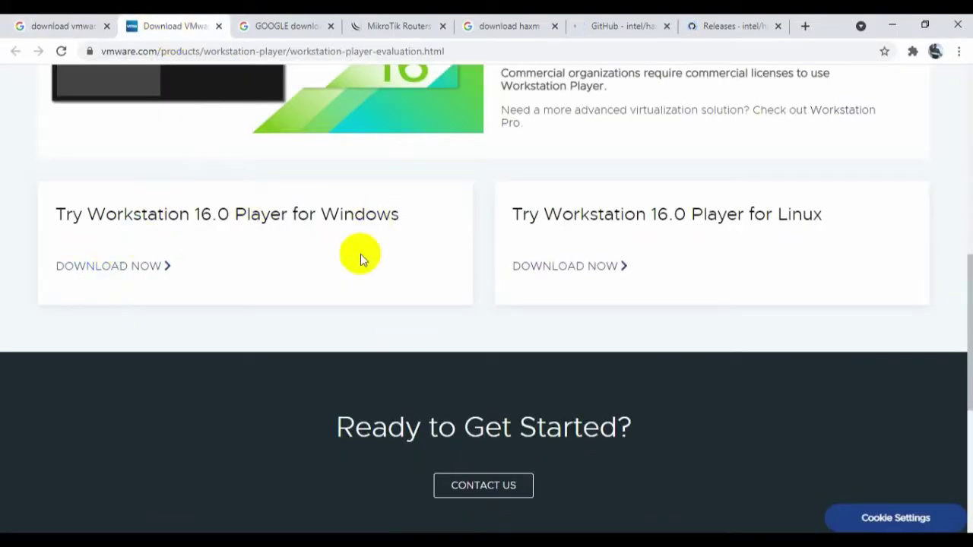
scroll(358, 256, "up", 7)
scroll(349, 265, "down", 8)
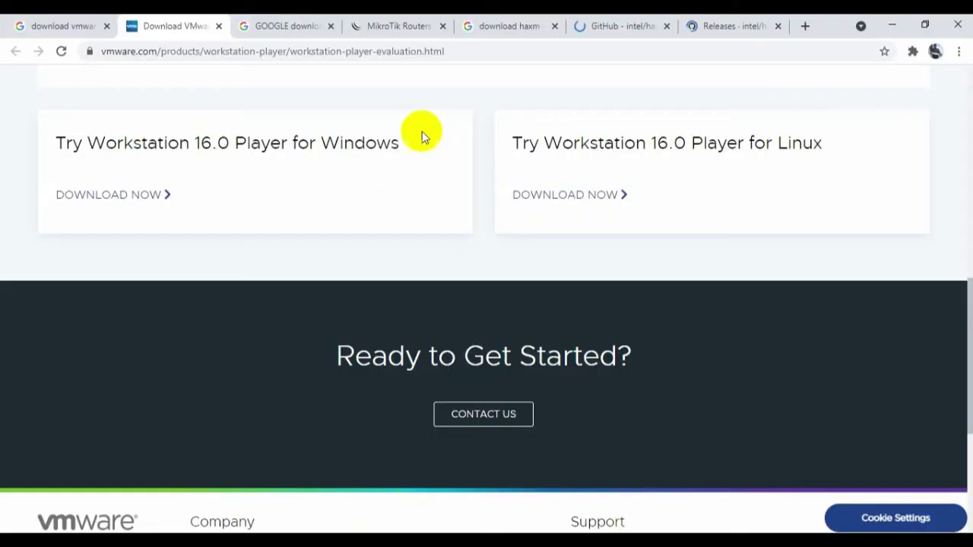
Step: In the MikroTik search results page, remove the word GOOGLE from the query and search for "download mikrotik iso"
left_click(289, 24)
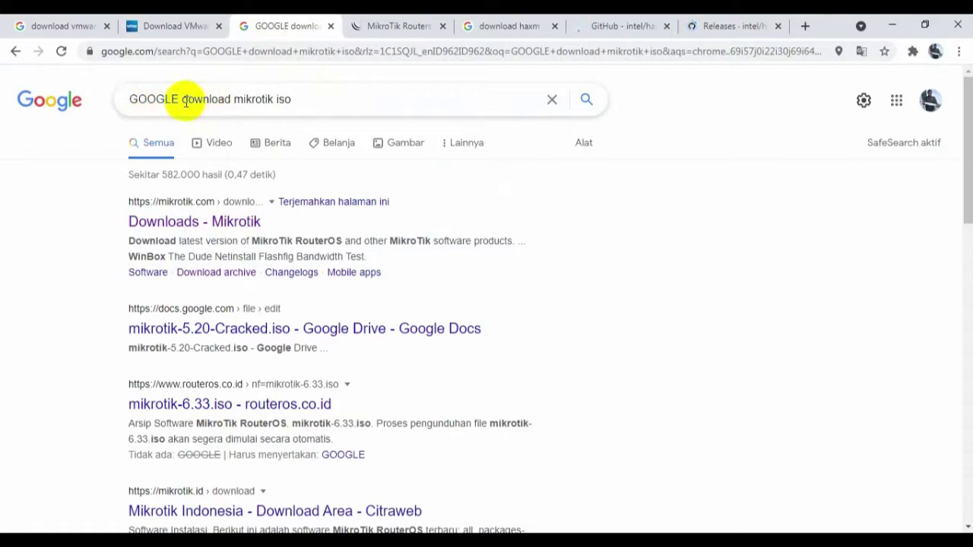
left_click_drag(183, 100, 121, 99)
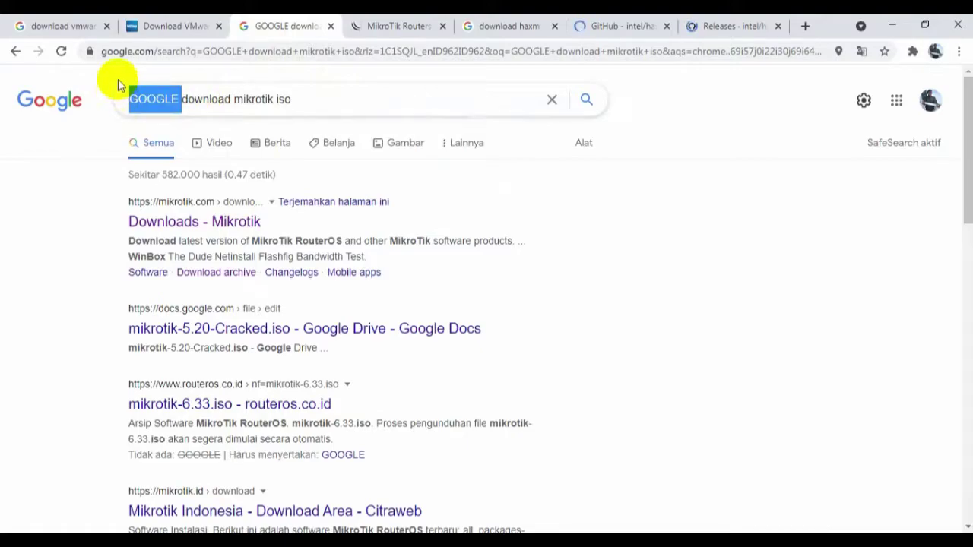
key("BackSpace")
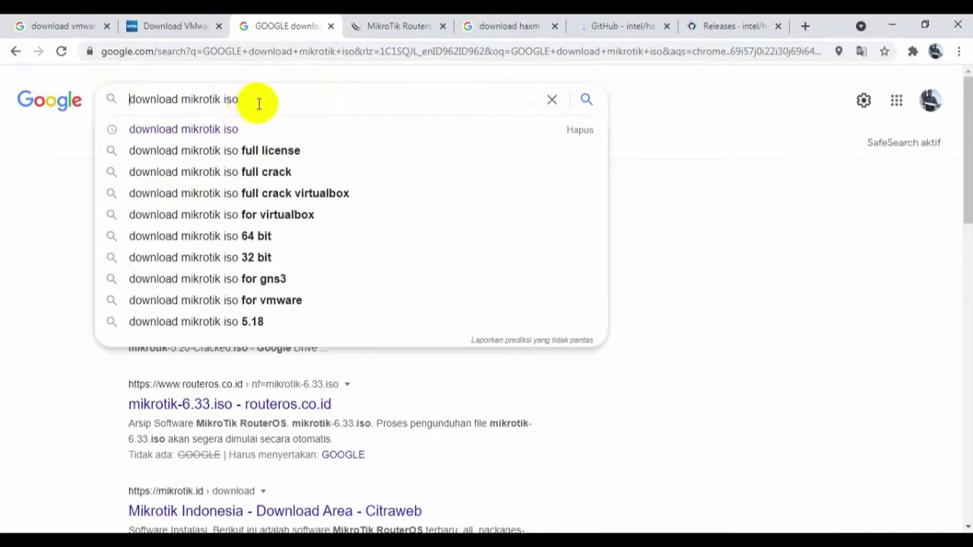
key("Return")
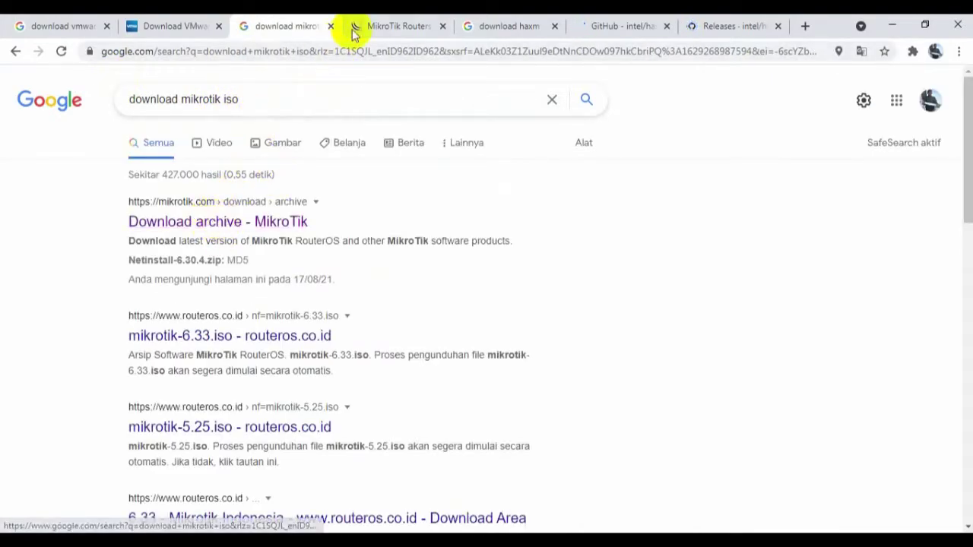
Step: On the MikroTik software page, locate the 6.48.3 (Stable) raw disk image download under Cloud Hosted Router
left_click(384, 25)
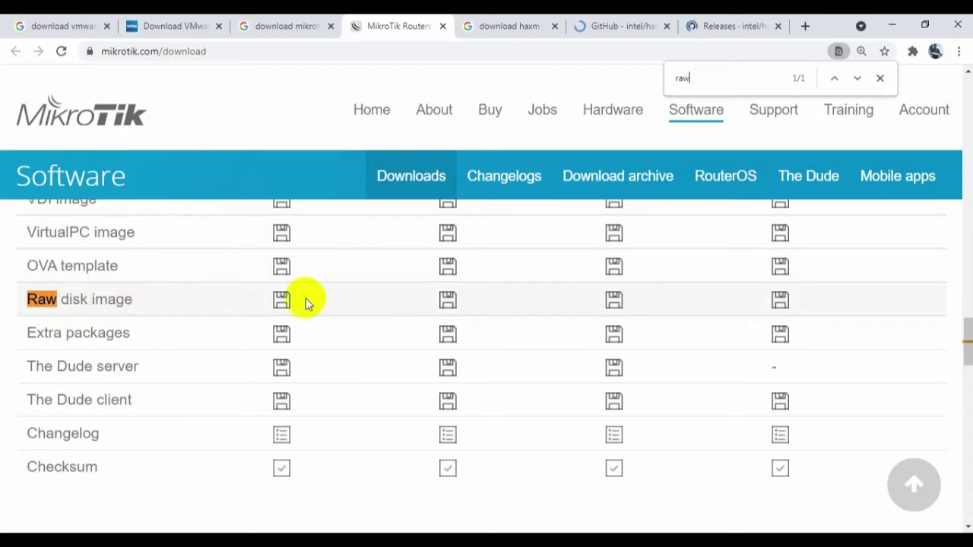
scroll(454, 301, "up", 5)
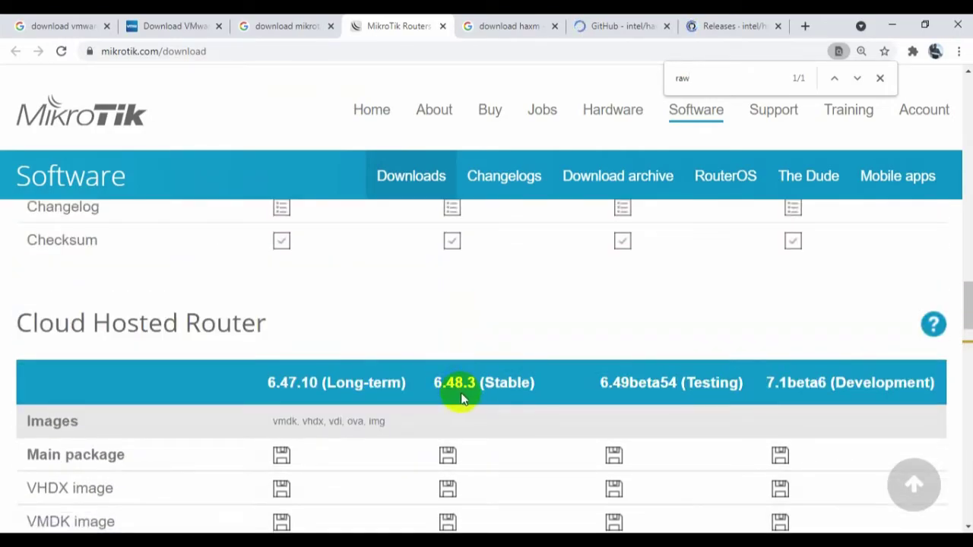
scroll(461, 397, "down", 2)
scroll(462, 386, "down", 2)
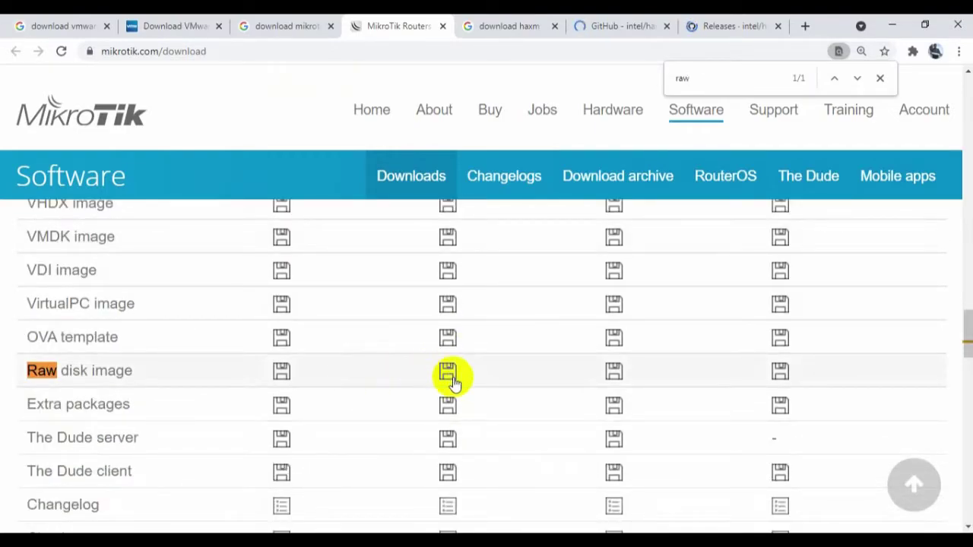
left_click(448, 378)
left_click(441, 413)
Step: Switch to File Explorer and open the MIKROTIK folder to view the downloaded files
left_click(369, 541)
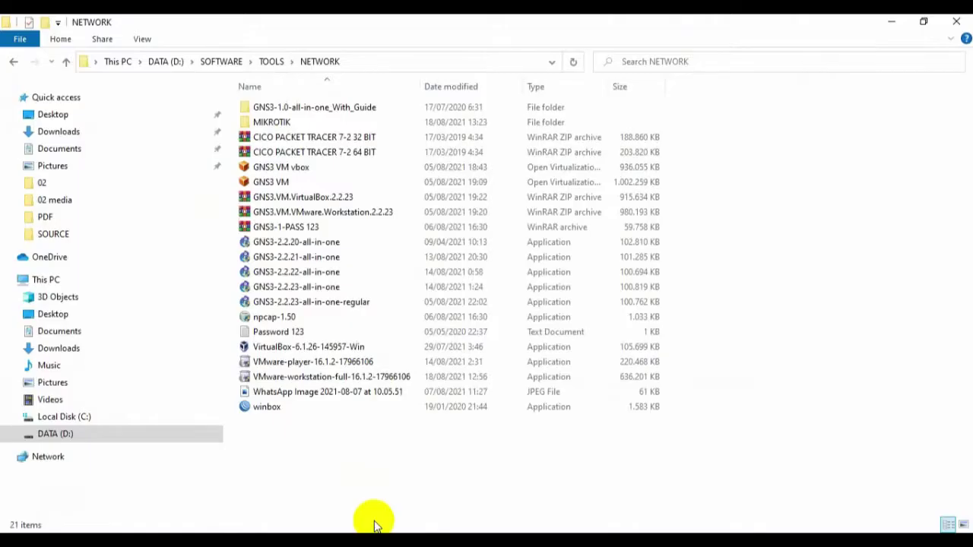
double_click(297, 126)
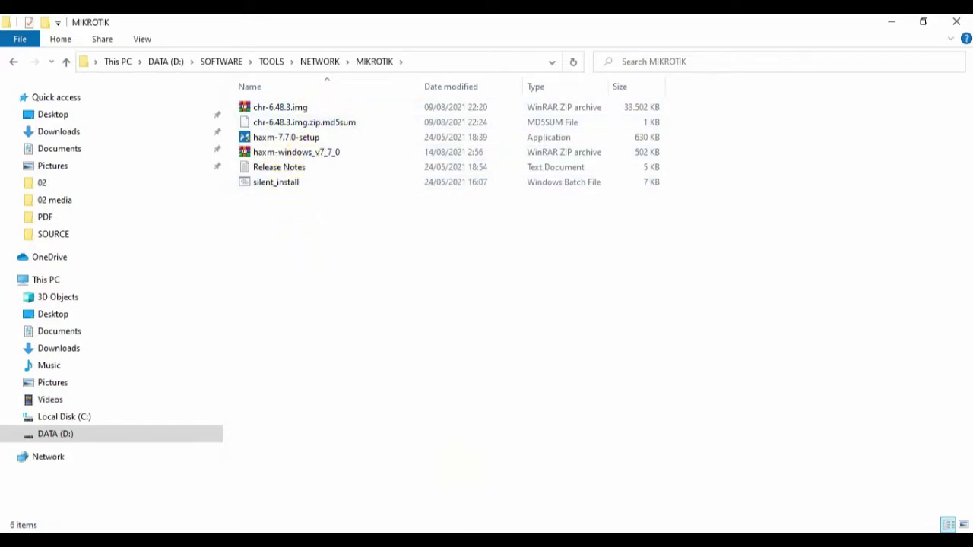
Step: Switch back to Chrome and examine the HAXM search results, the intel/haxm GitHub page and the HAXM v7.7.0 release page
key("alt+Tab")
left_click(515, 22)
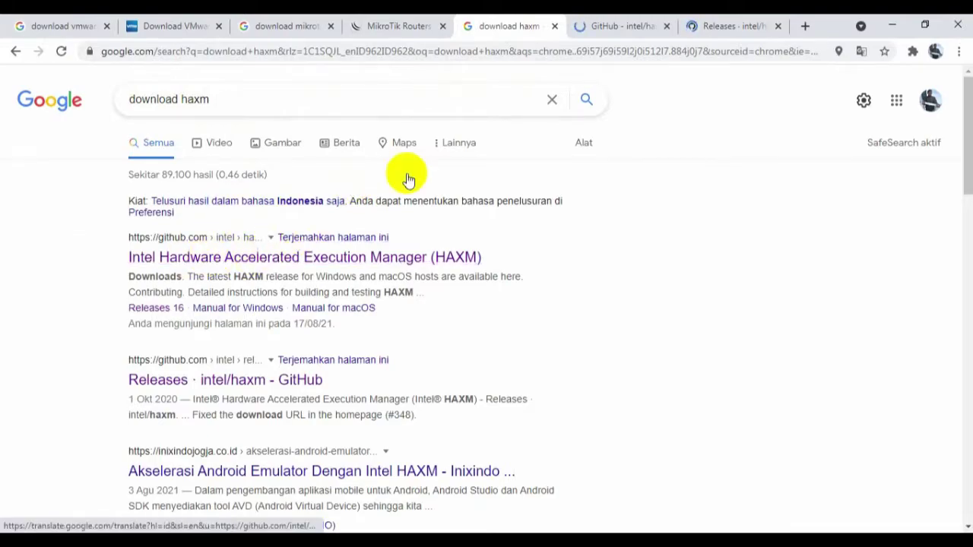
left_click(612, 24)
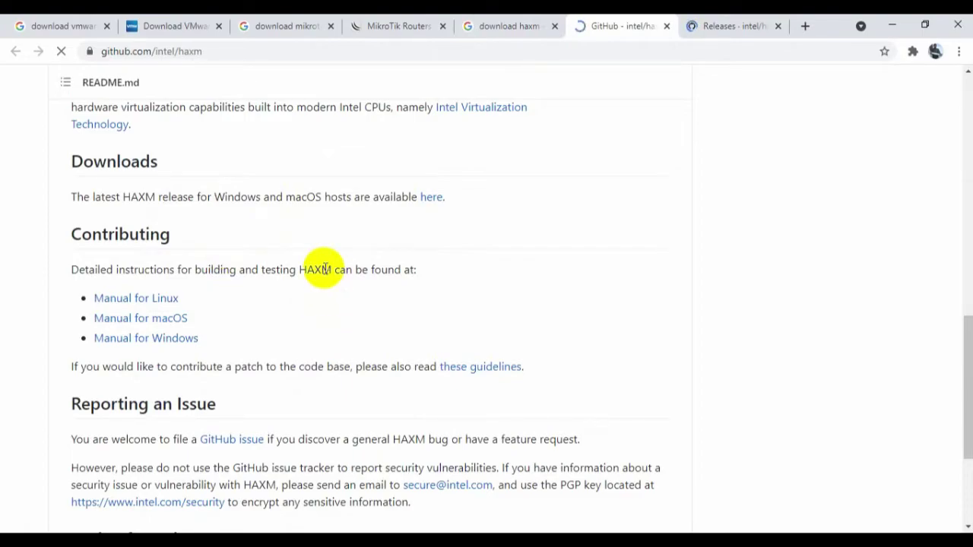
scroll(324, 269, "down", 2)
scroll(289, 259, "down", 1)
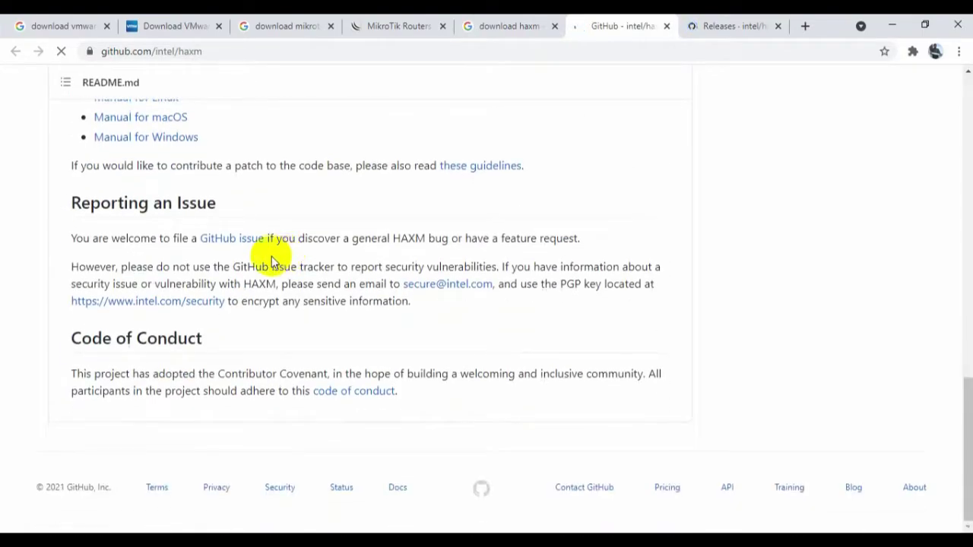
scroll(271, 259, "up", 3)
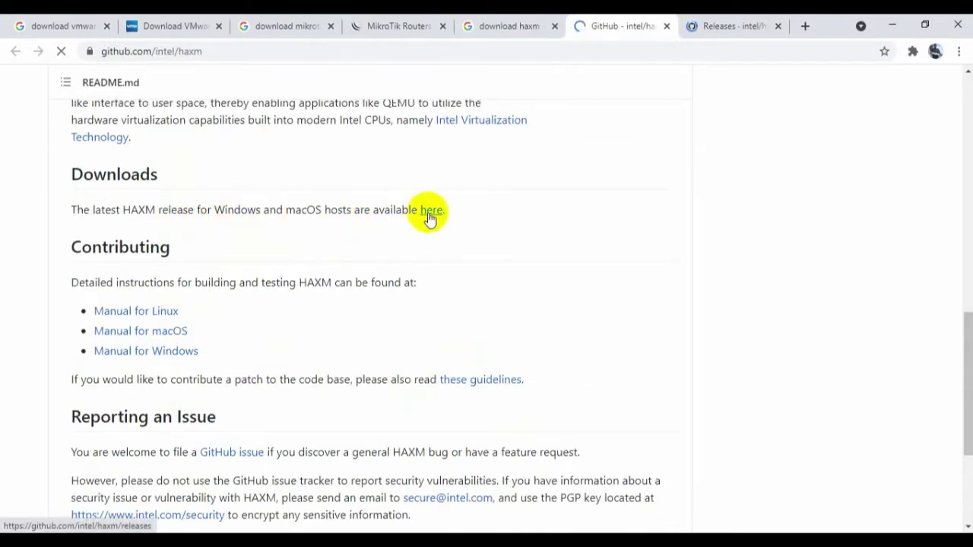
left_click(711, 25)
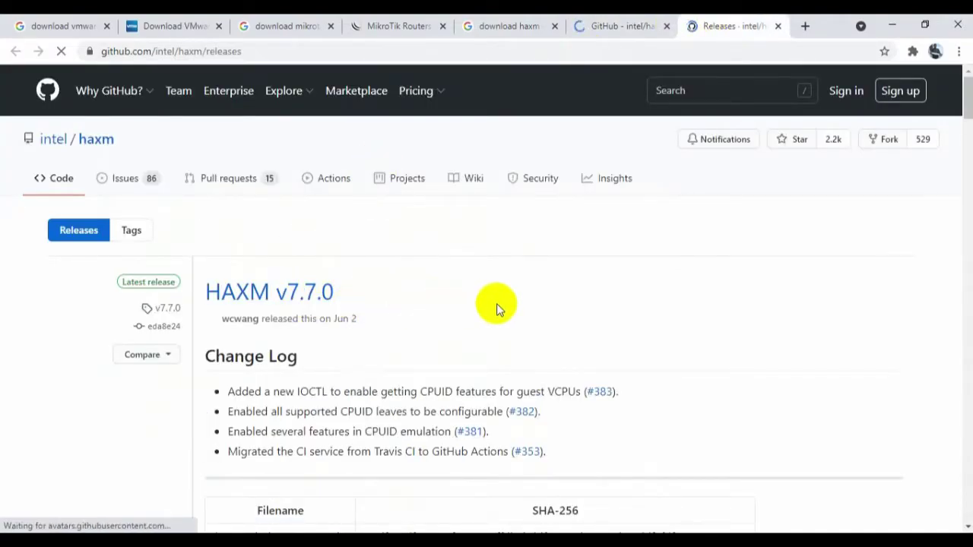
scroll(498, 305, "down", 5)
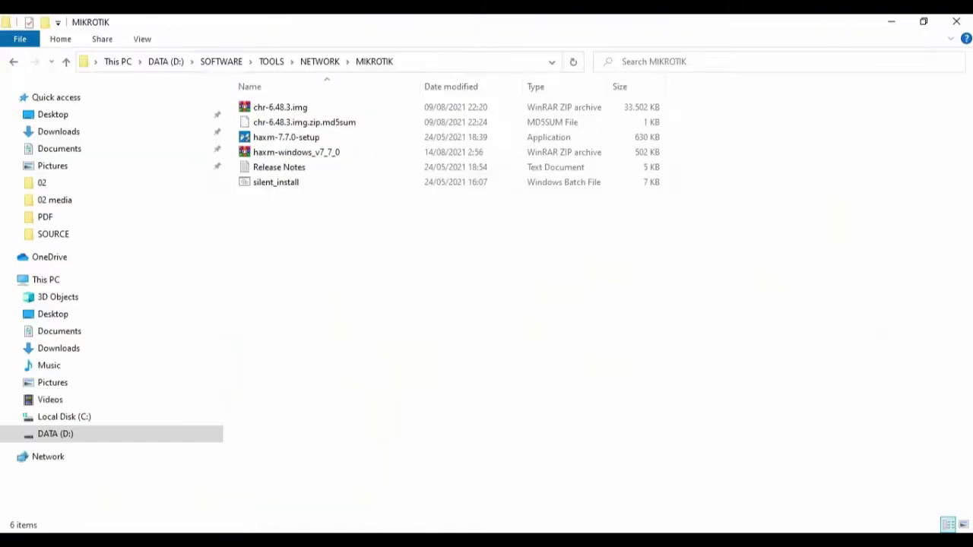
Step: Launch the VMware-player-16.1.2-17966106 installer from the NETWORK folder and accept its license agreement
left_click(320, 62)
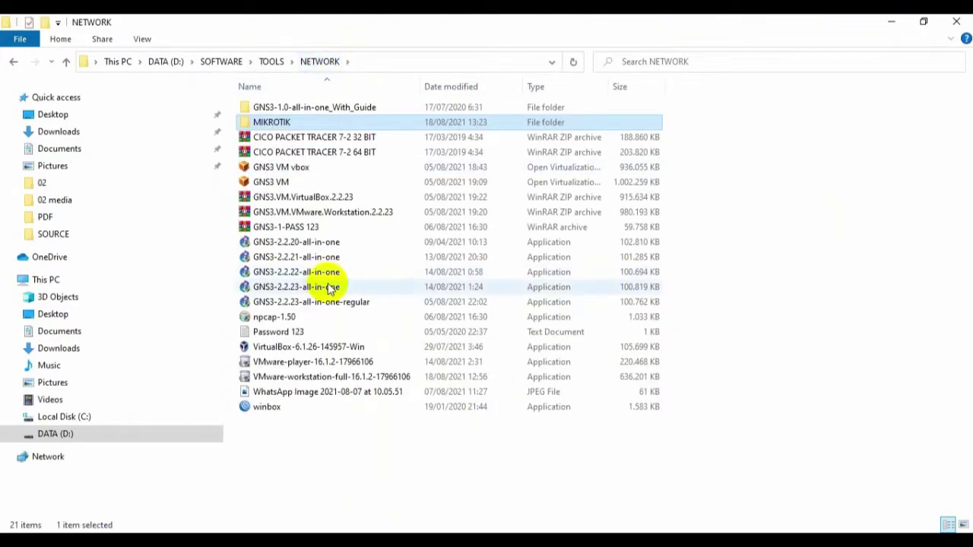
left_click(309, 365)
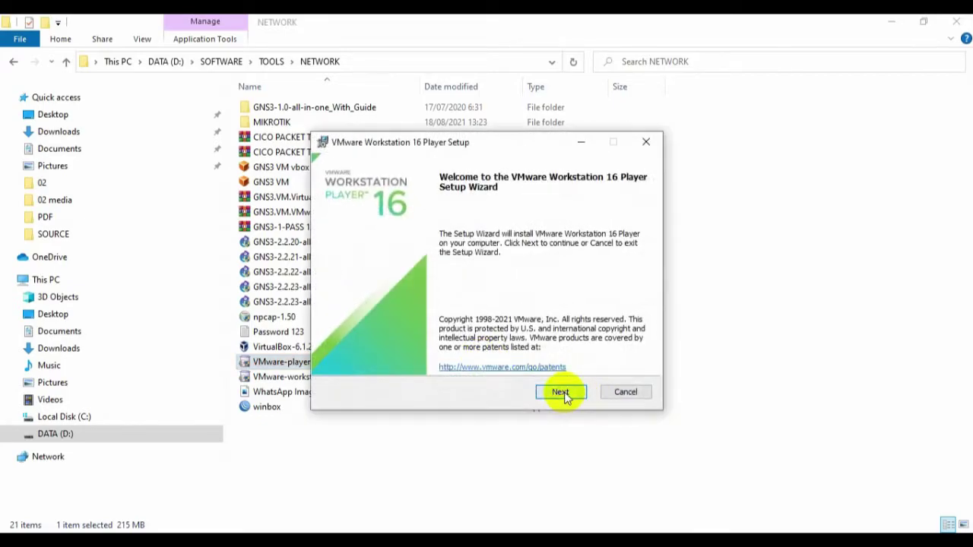
left_click(562, 392)
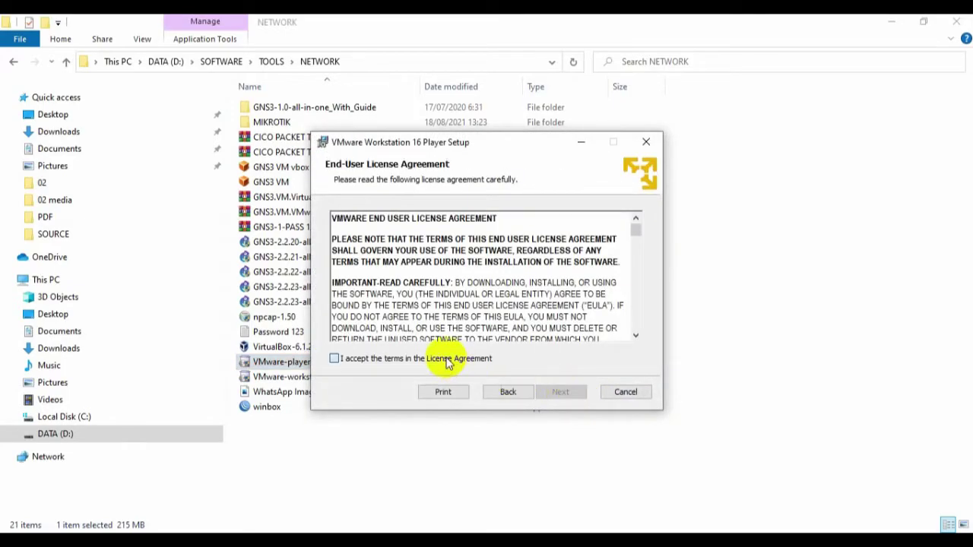
left_click(456, 359)
left_click(560, 391)
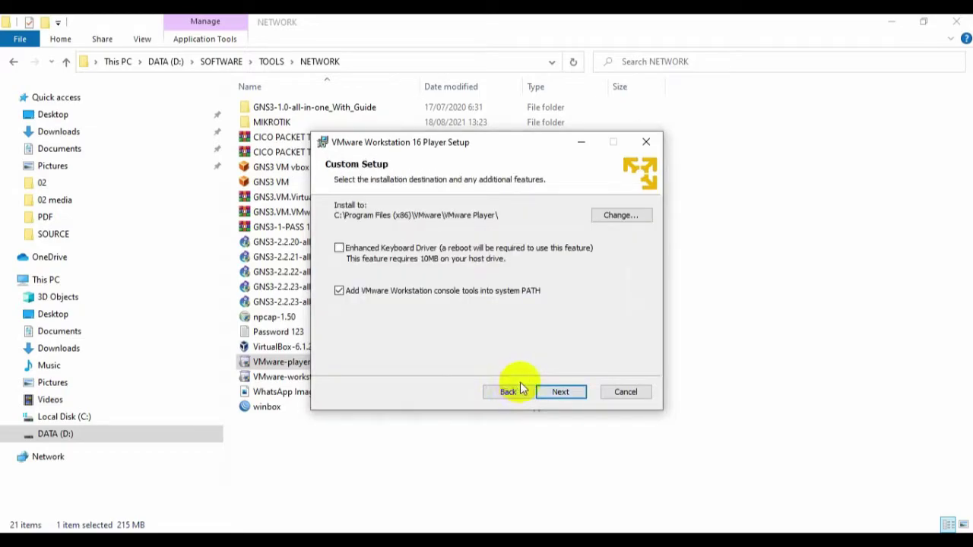
Step: Install VMware Workstation 16 Player with the default custom setup, user experience and shortcut settings, and finish the wizard
left_click(561, 393)
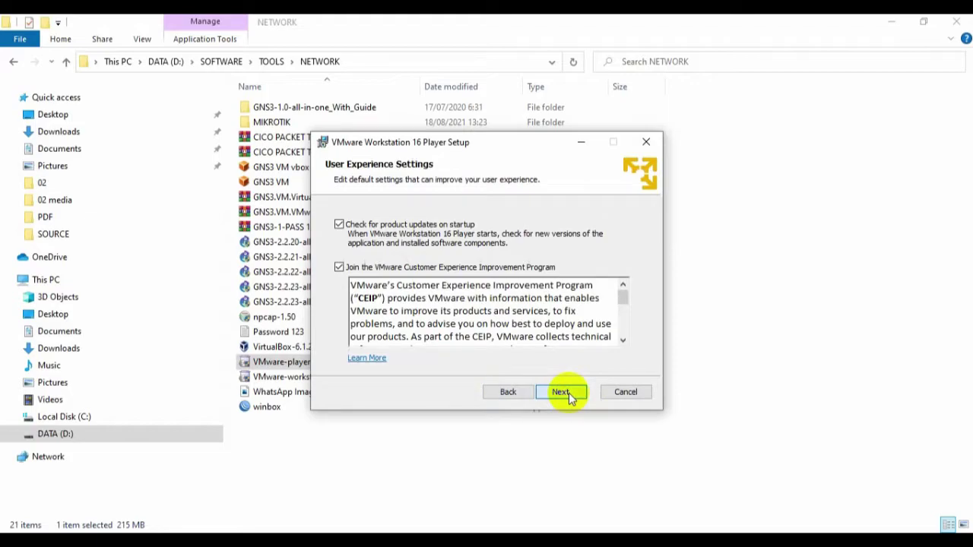
left_click(568, 395)
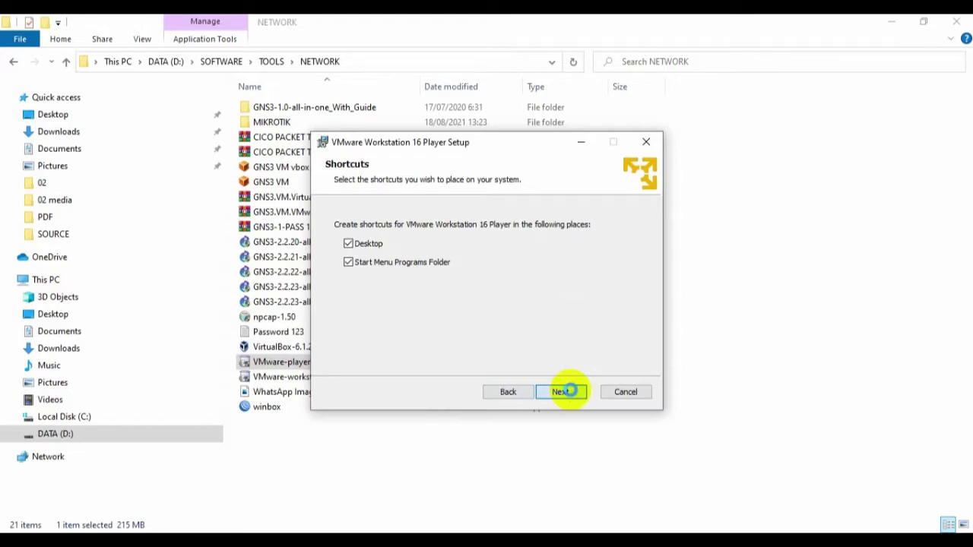
left_click(566, 391)
left_click(569, 392)
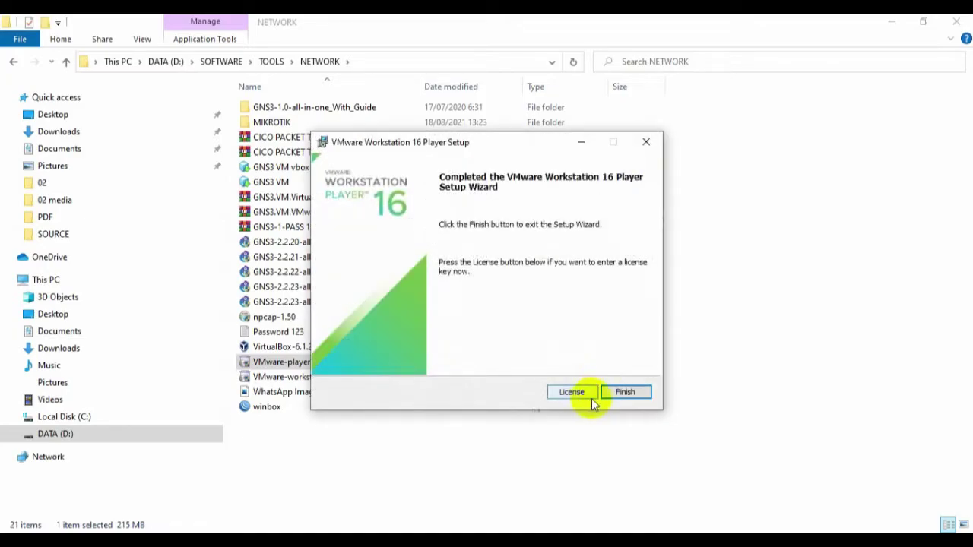
left_click(625, 393)
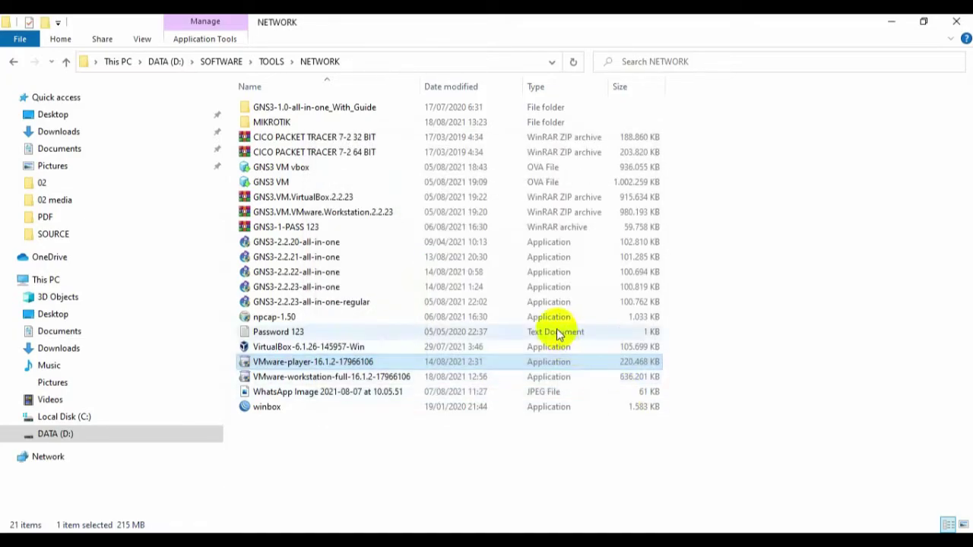
Step: Run haxm-7.7.0-setup from the MIKROTIK folder, agree to reinstall, and complete the HAXM 7.7.0 installation
double_click(293, 122)
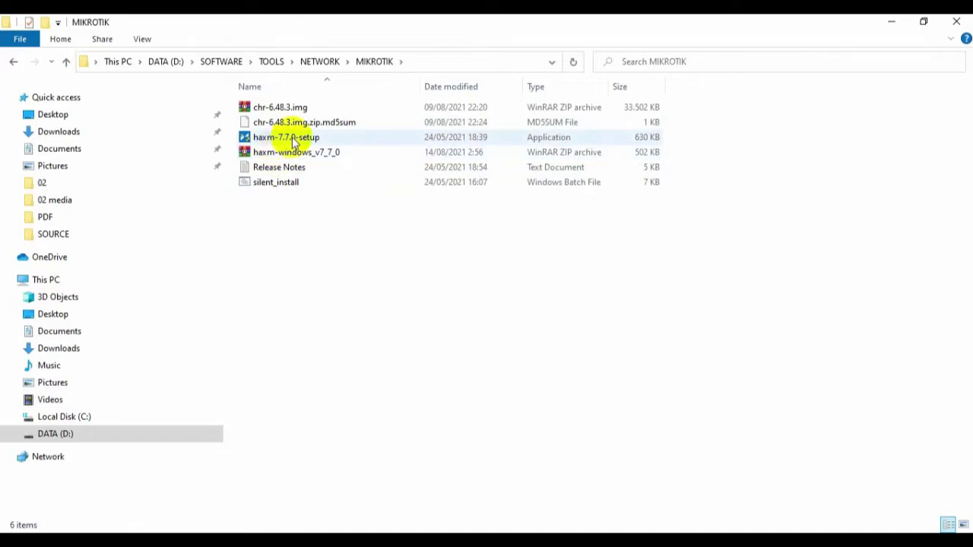
double_click(293, 140)
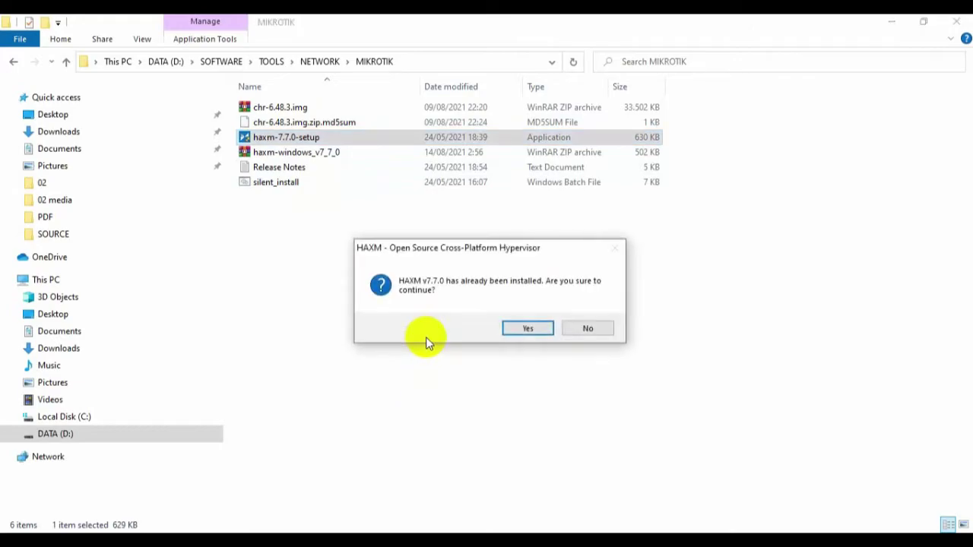
left_click(526, 329)
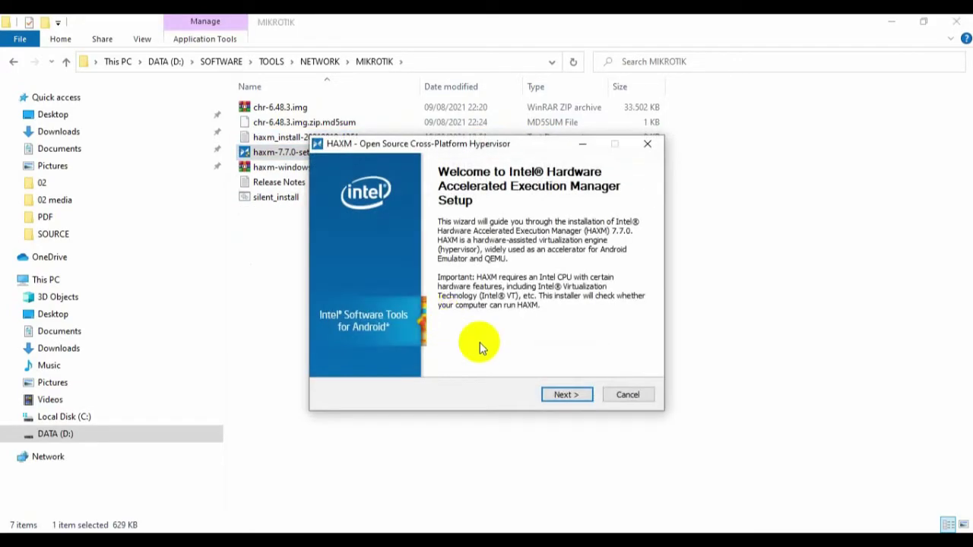
left_click(567, 396)
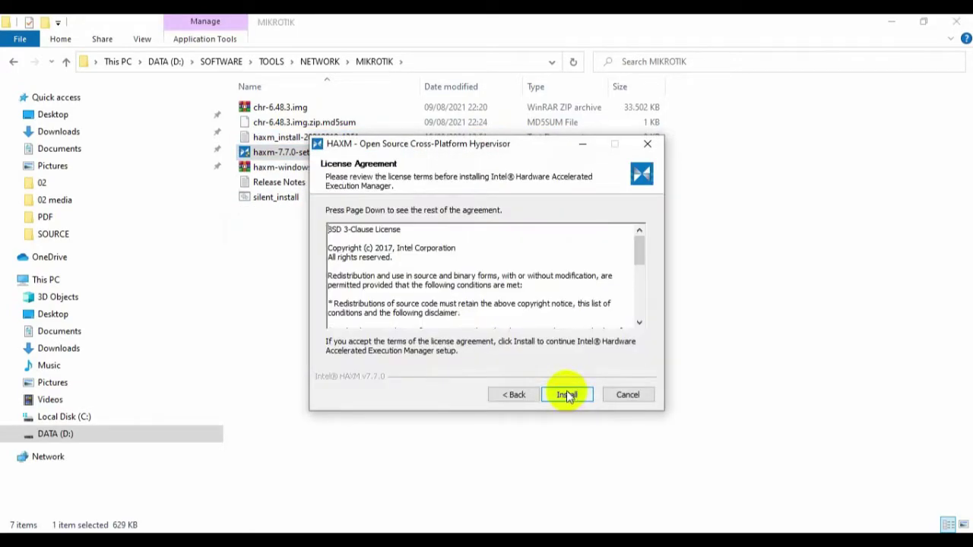
left_click(567, 395)
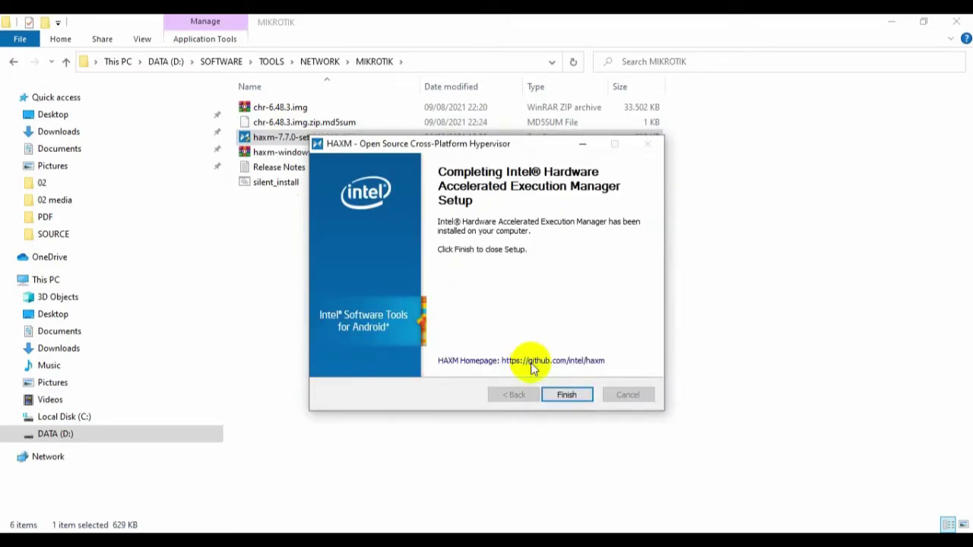
left_click(569, 396)
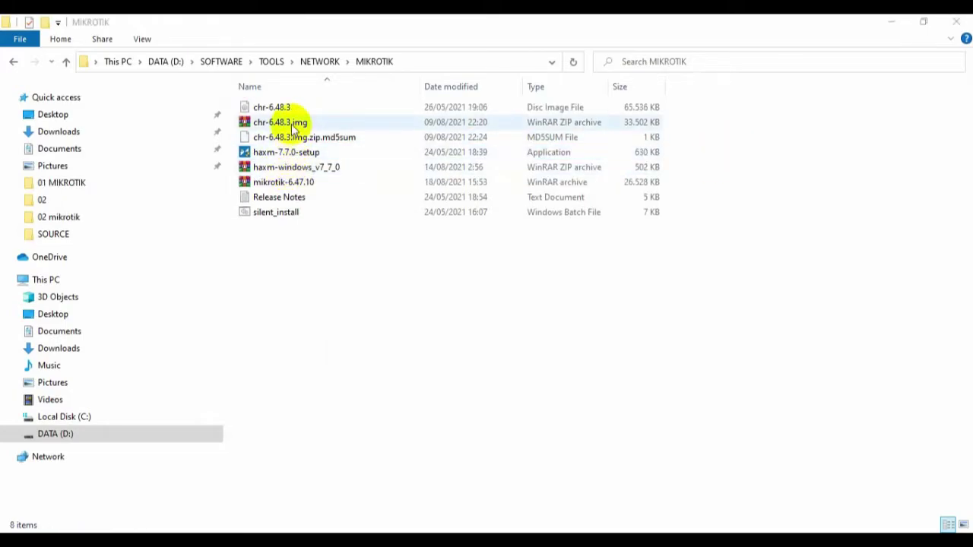
Step: Show the extraction options for the chr-6.48.3.img archive in the MIKROTIK folder
left_click(293, 125)
left_click(291, 124)
right_click(292, 125)
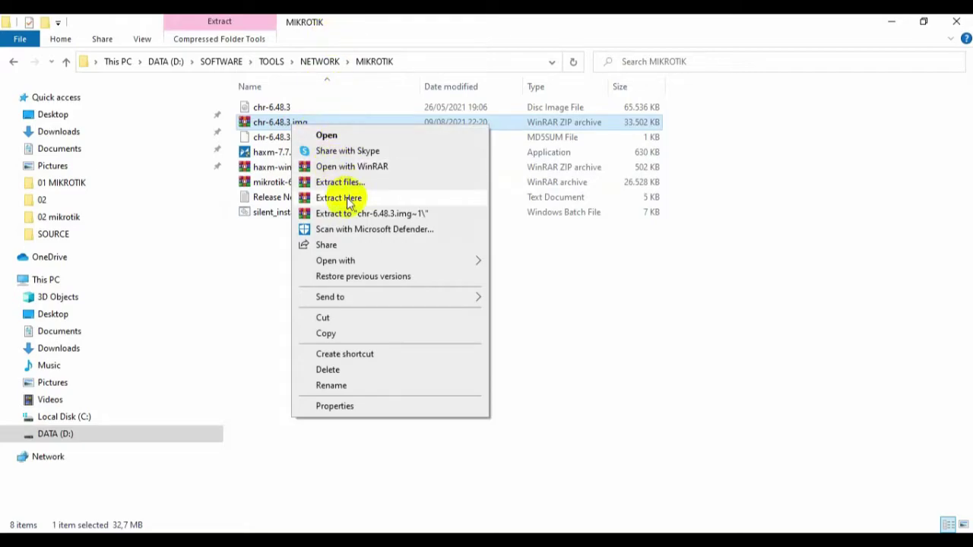
Step: Switch to GNS3 and create a new blank project named untitled, overwriting the existing project of that name
left_click(373, 20)
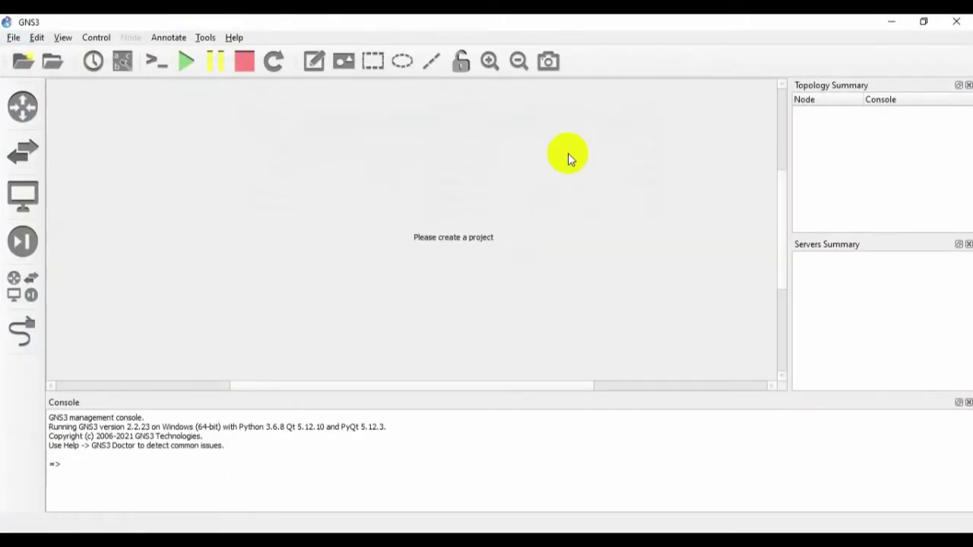
left_click(13, 38)
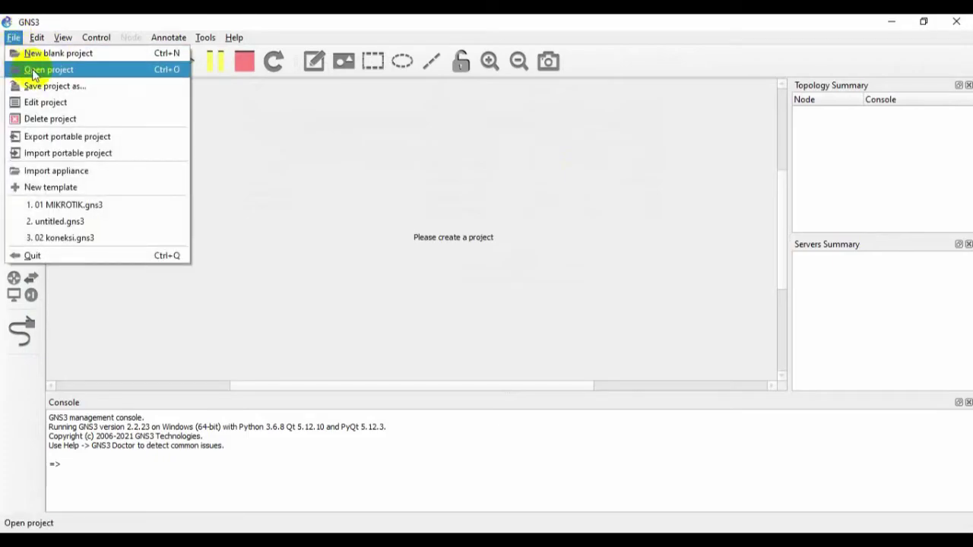
left_click(52, 55)
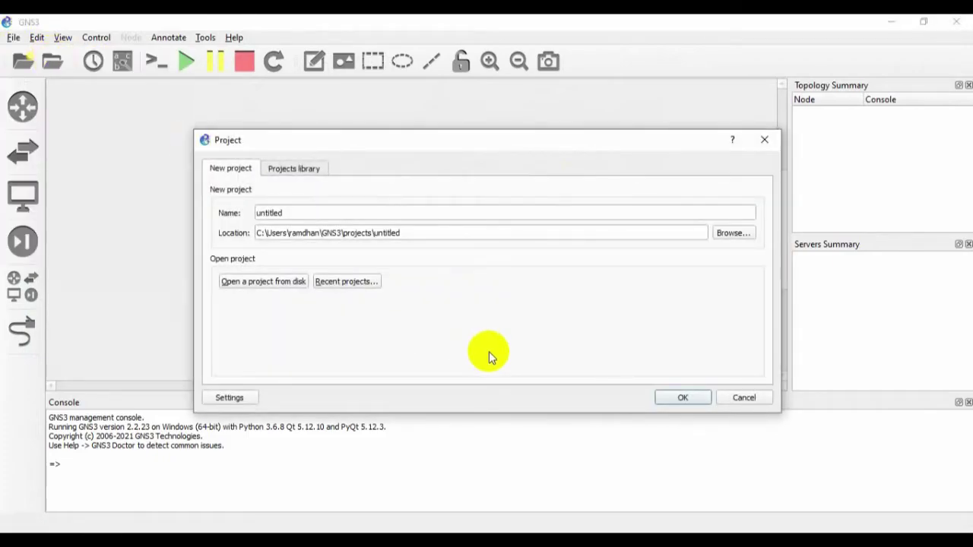
left_click(681, 398)
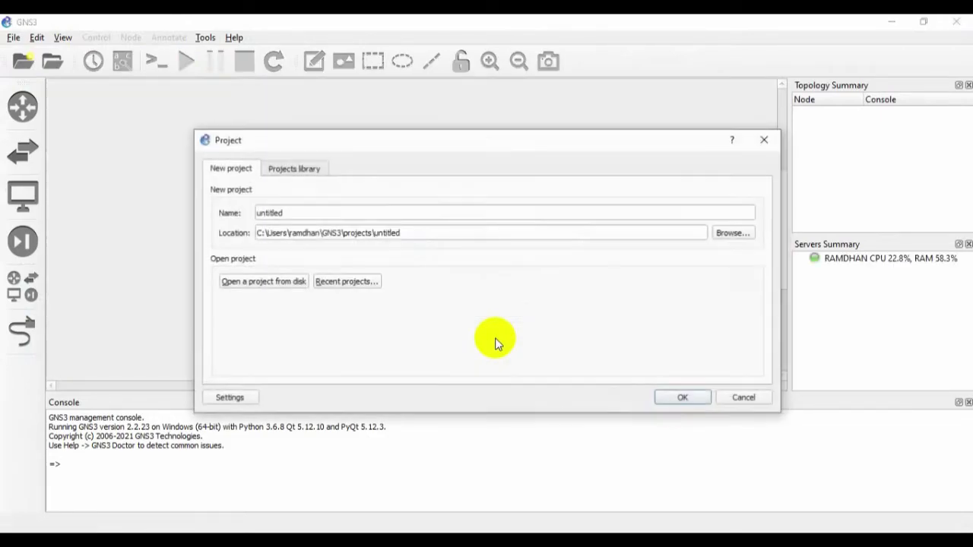
left_click(681, 396)
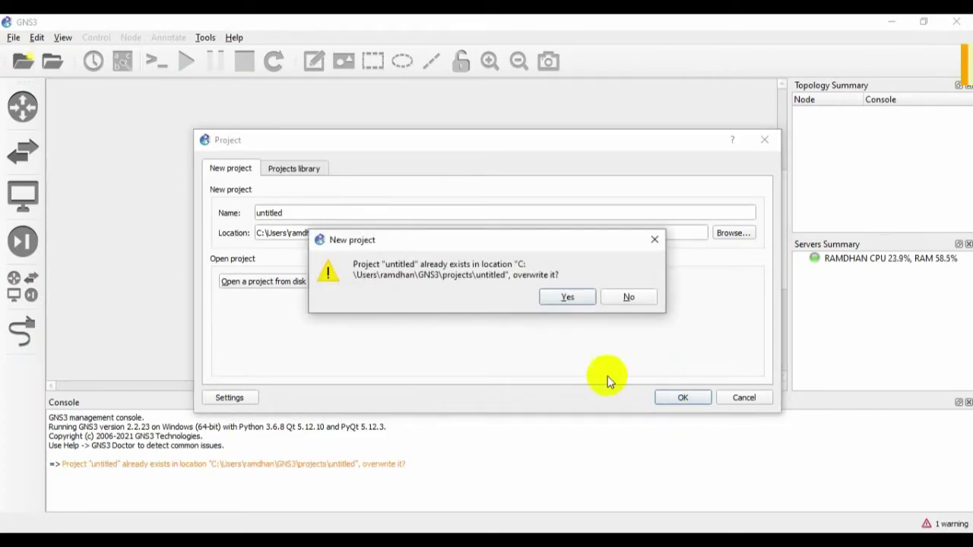
left_click(562, 299)
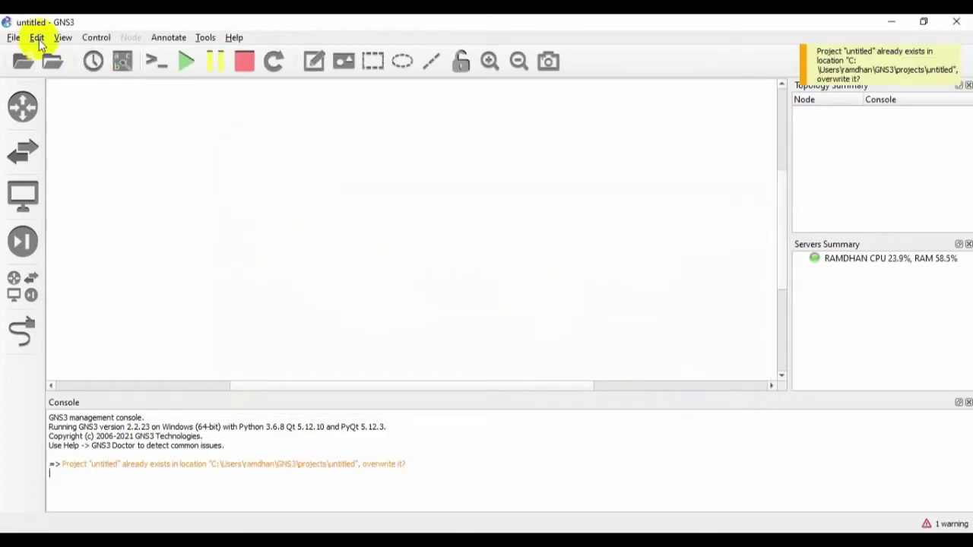
Step: Delete the existing MIKROTIK template from the Qemu VM templates in the preferences
left_click(36, 37)
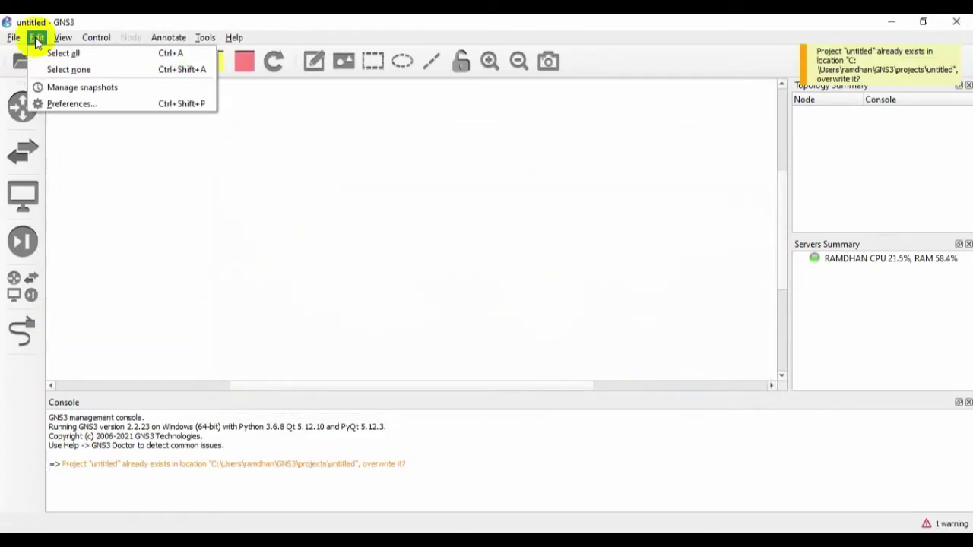
left_click(73, 105)
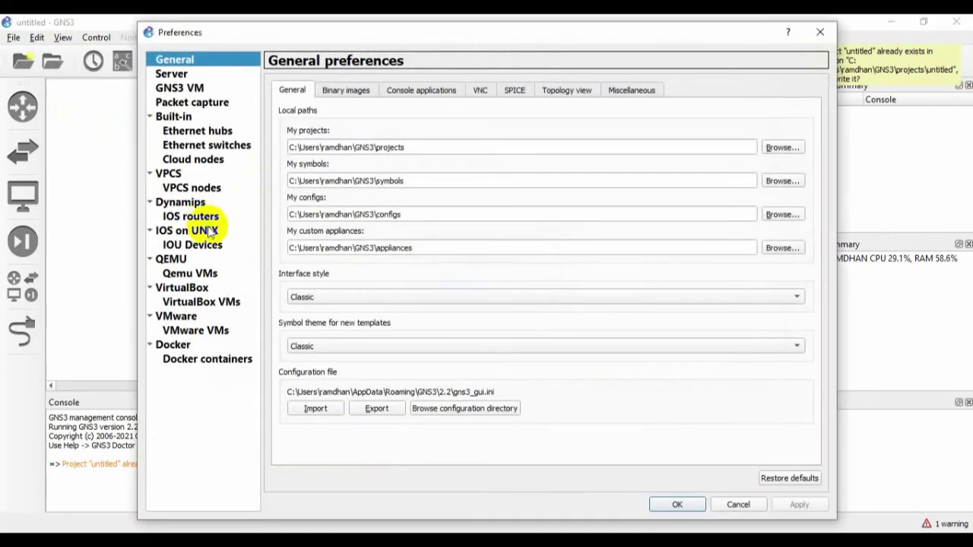
left_click(172, 262)
left_click(177, 274)
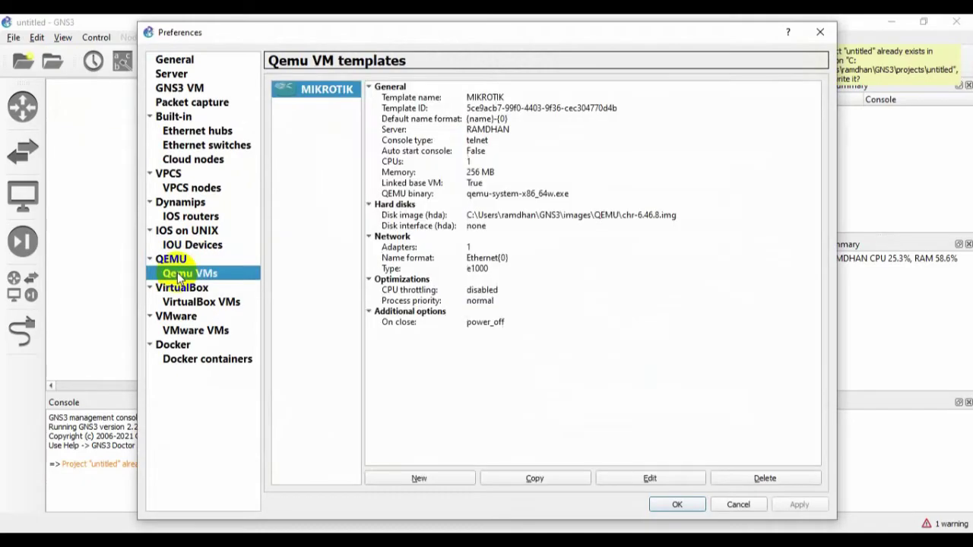
left_click(786, 480)
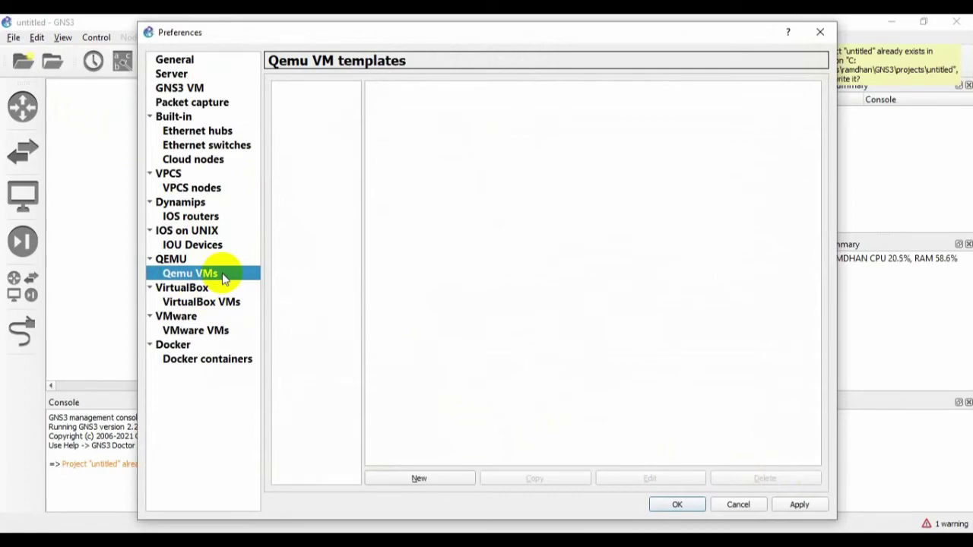
Step: Start a new QEMU VM template named MIKROTIK, keeping the qemu-system-x86_64w.exe binary and 256 MB of RAM, up to the disk image choice
left_click(441, 480)
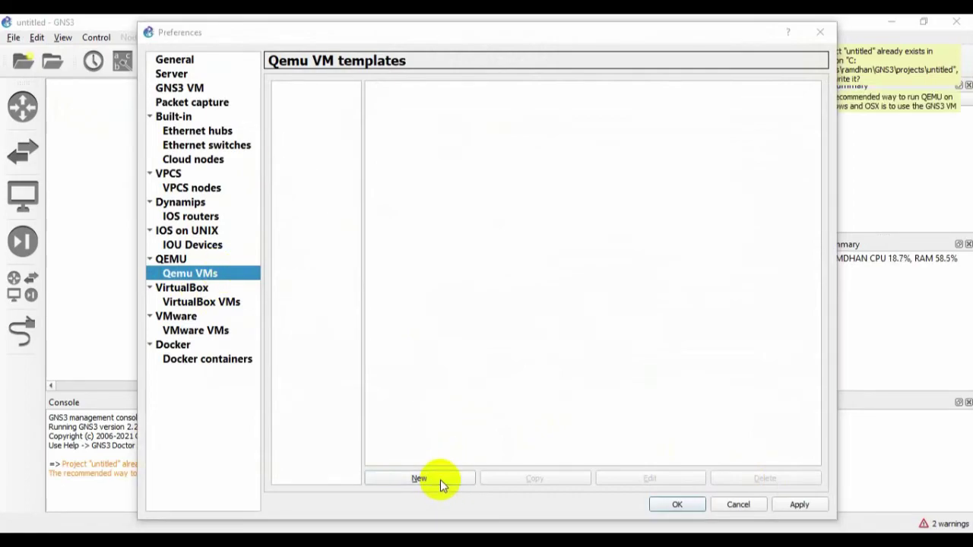
left_click(628, 298)
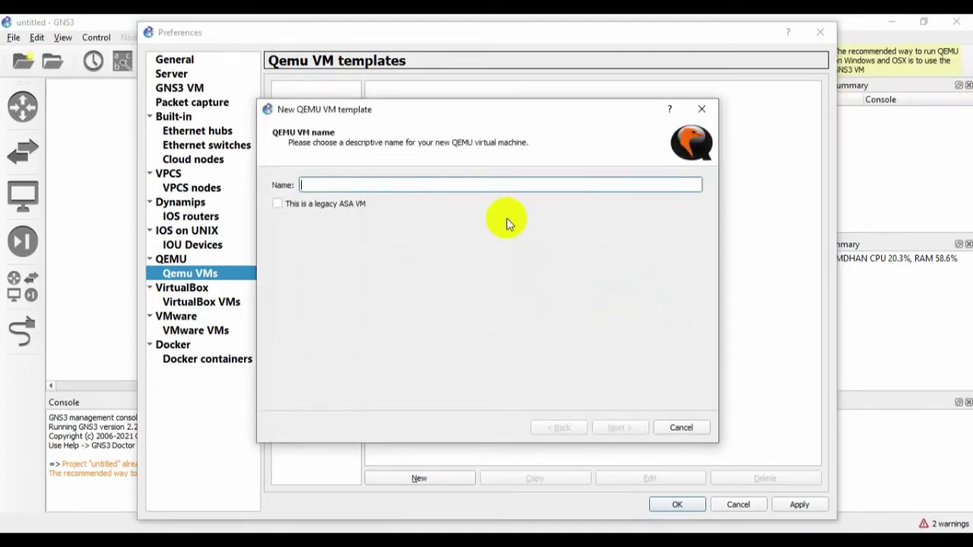
type("MIKROTIK")
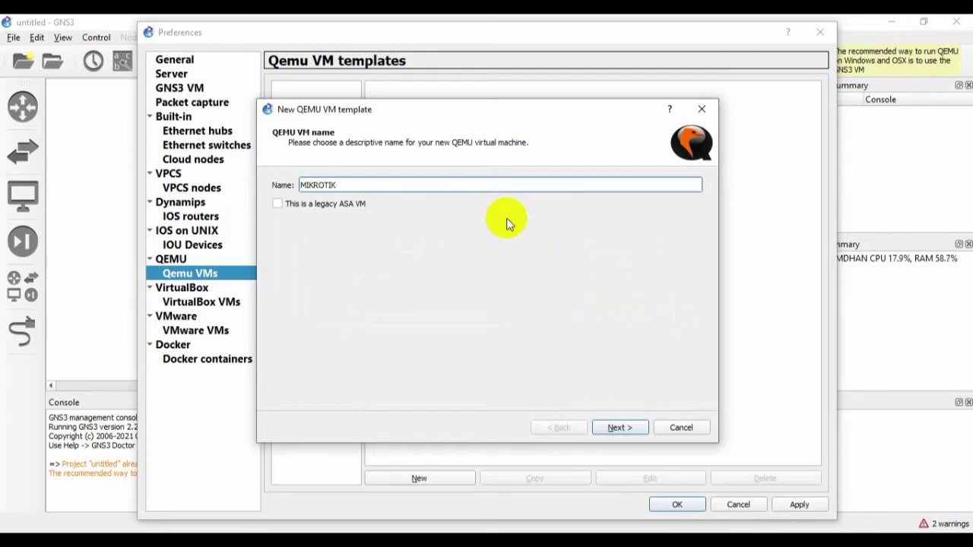
left_click(619, 427)
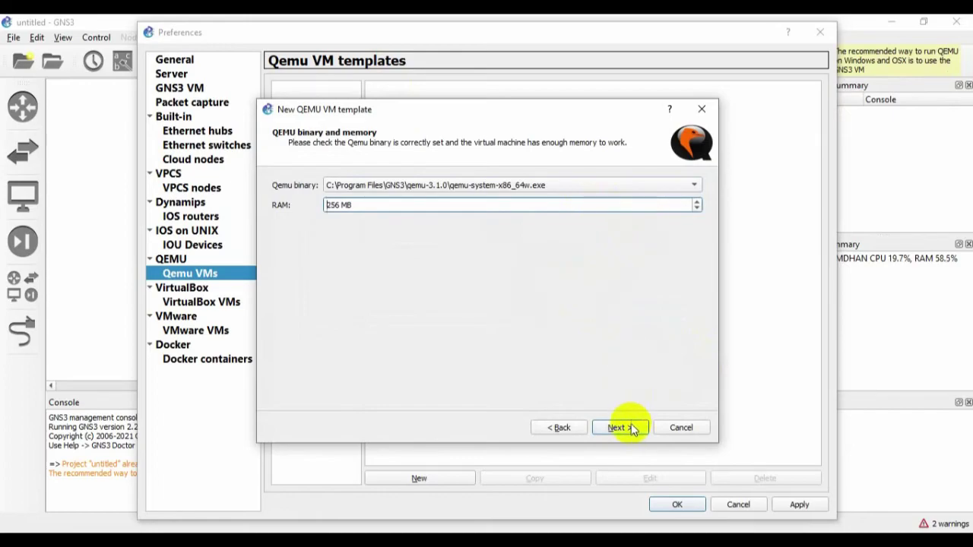
left_click(619, 428)
left_click(619, 428)
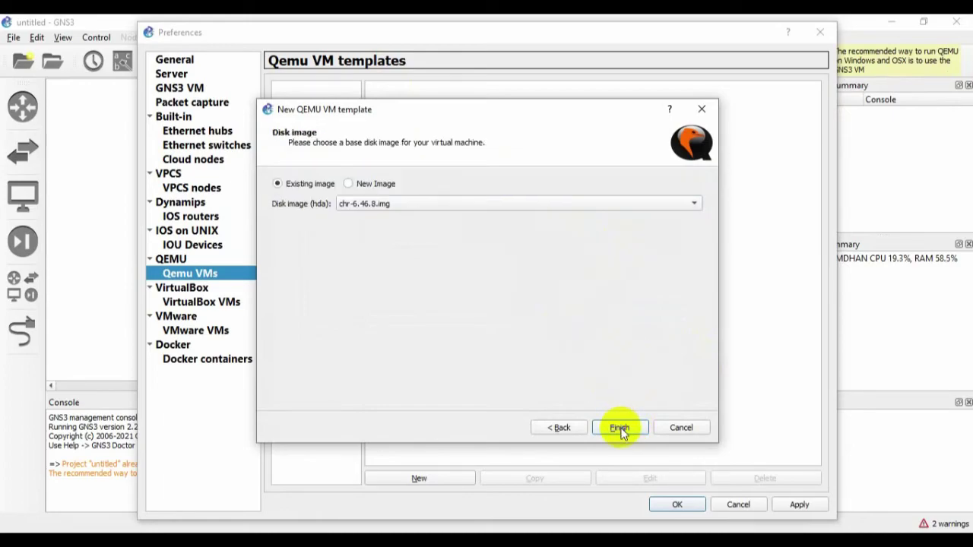
Step: Choose a new disk image for the template and browse to SOFTWARE\TOOLS\NETWORK\MIKROTIK on the DATA (D:) drive
left_click(350, 184)
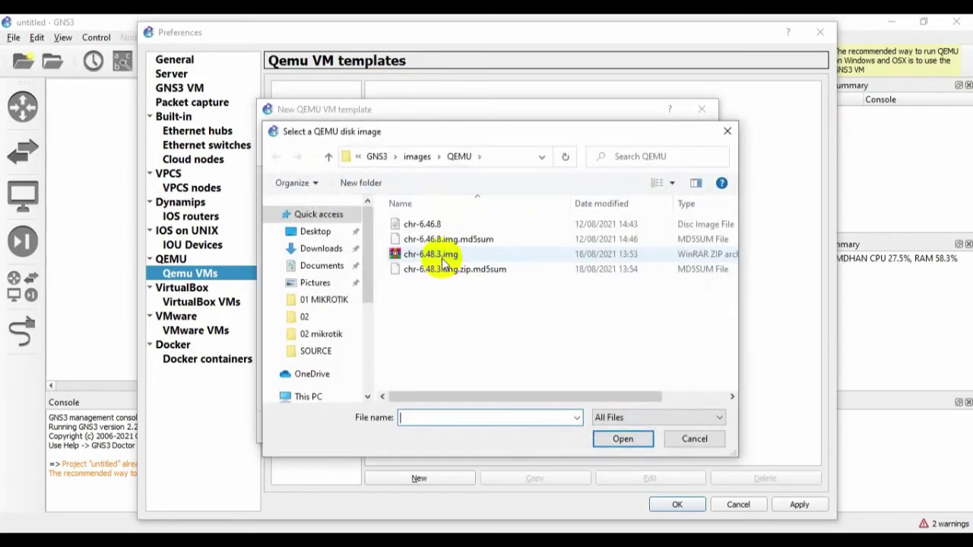
scroll(330, 358, "down", 3)
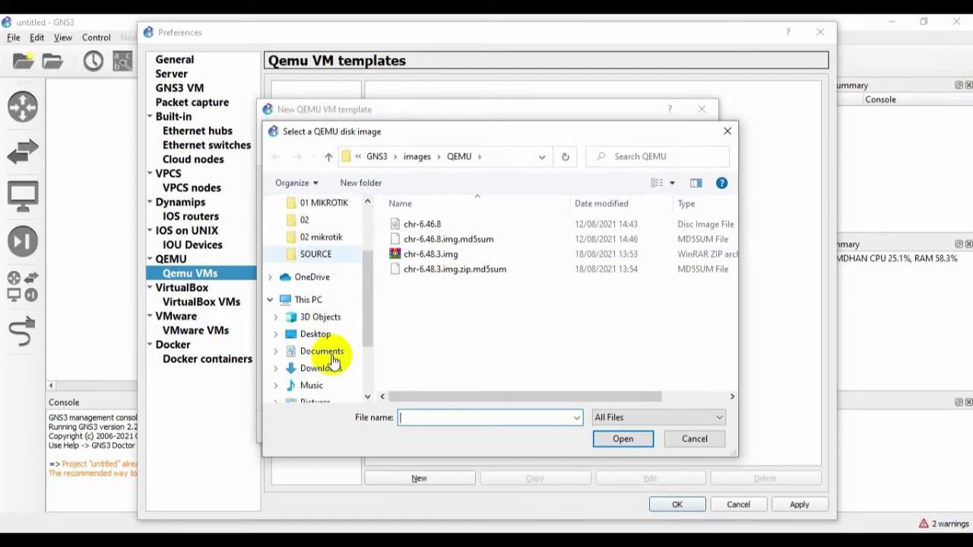
scroll(320, 370, "down", 3)
left_click(319, 365)
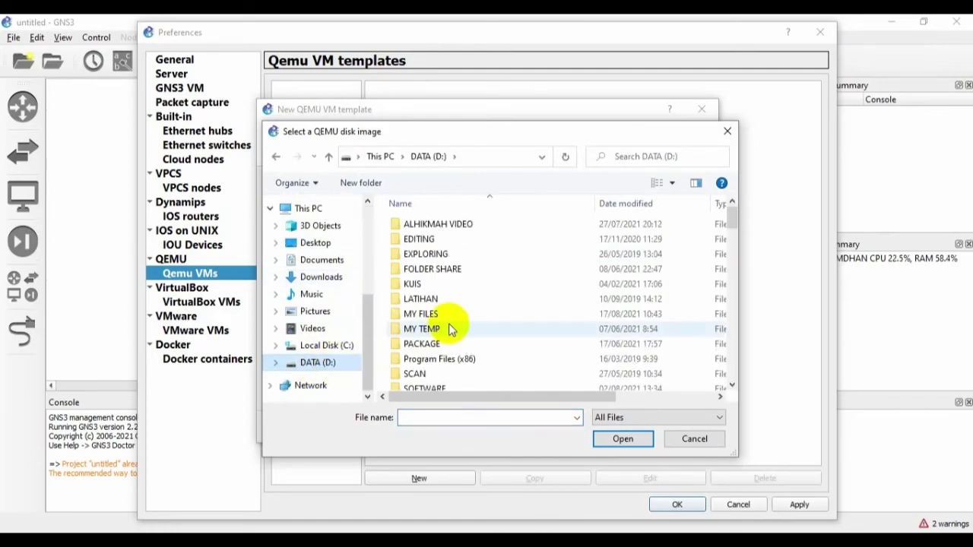
scroll(413, 336, "down", 3)
scroll(449, 339, "down", 3)
scroll(456, 347, "up", 5)
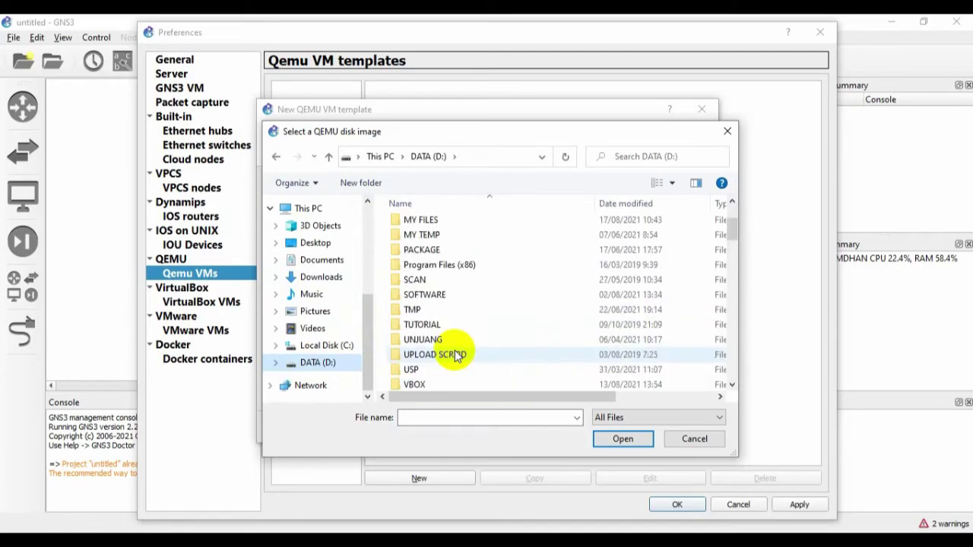
double_click(434, 294)
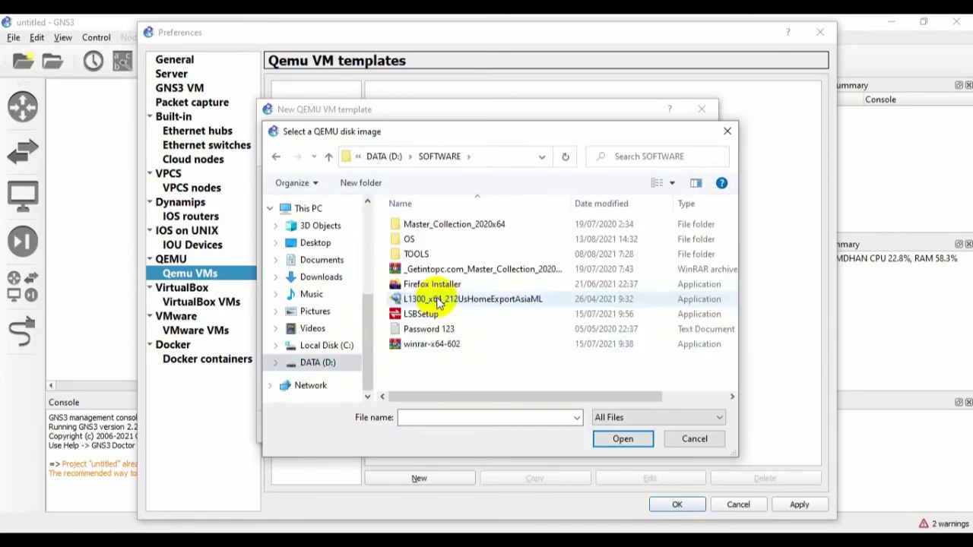
double_click(416, 253)
double_click(421, 269)
double_click(411, 239)
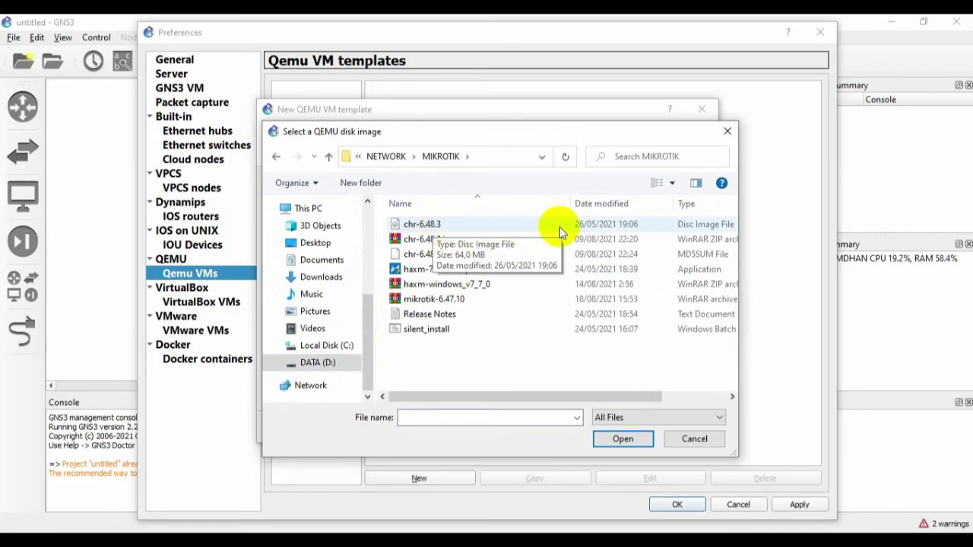
Step: Use chr-6.48.3 as the disk image, copy it to the default images directory, and finish the template
left_click(459, 229)
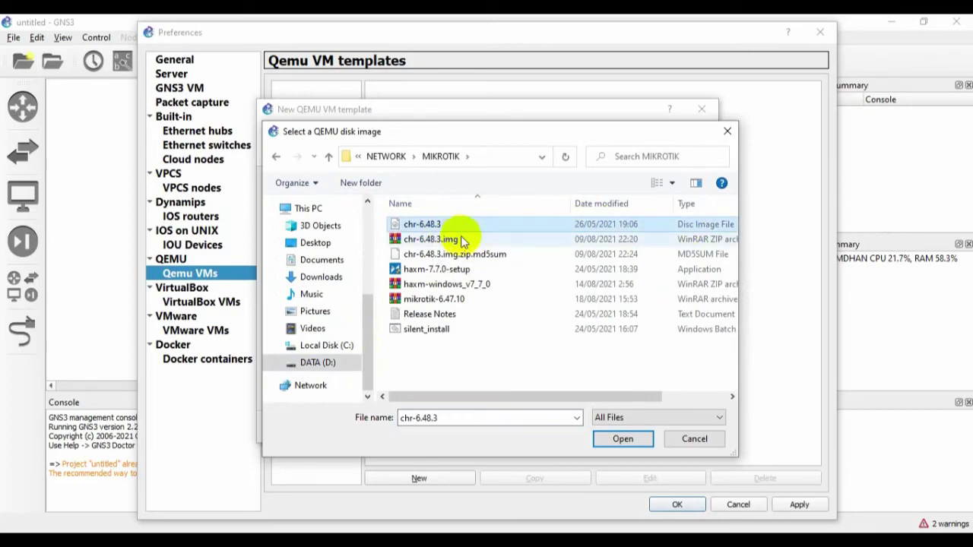
left_click(624, 441)
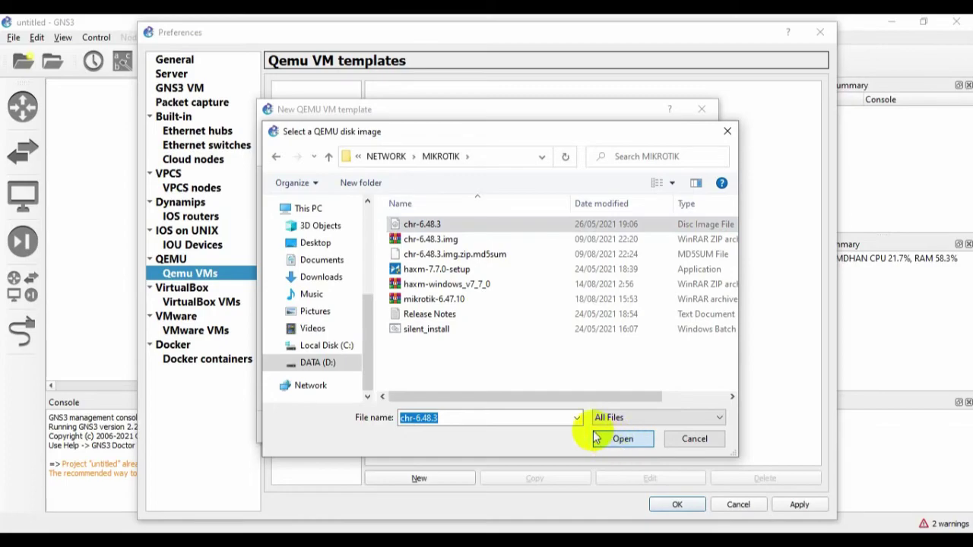
left_click(608, 427)
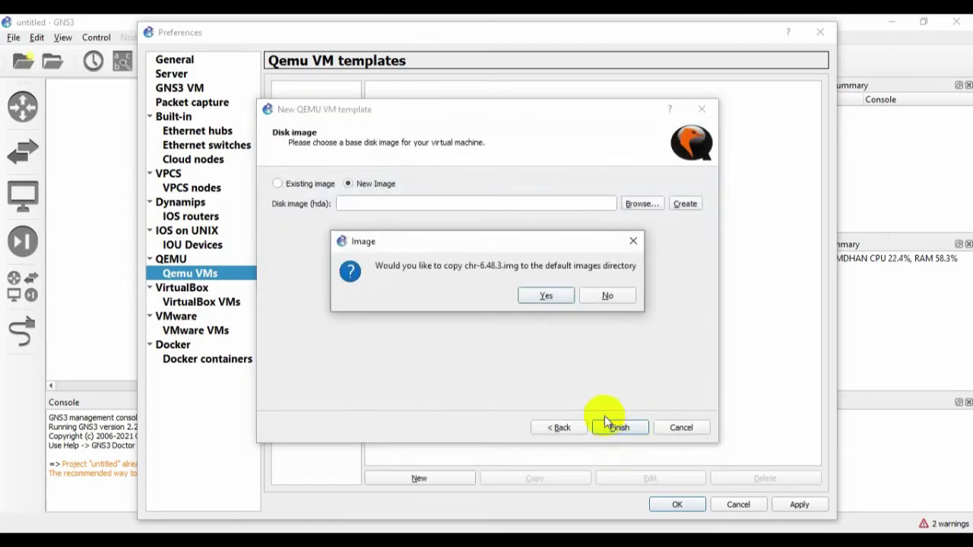
left_click(544, 298)
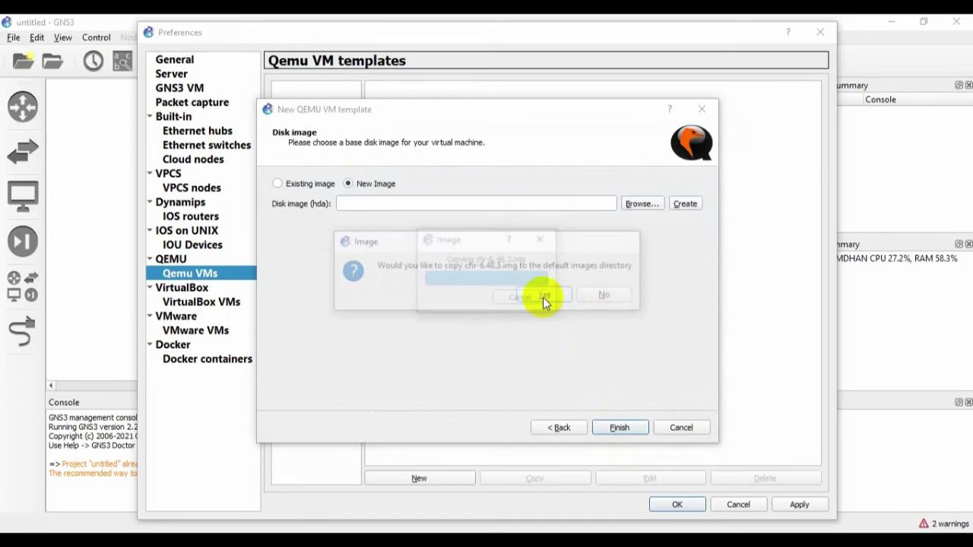
left_click(628, 427)
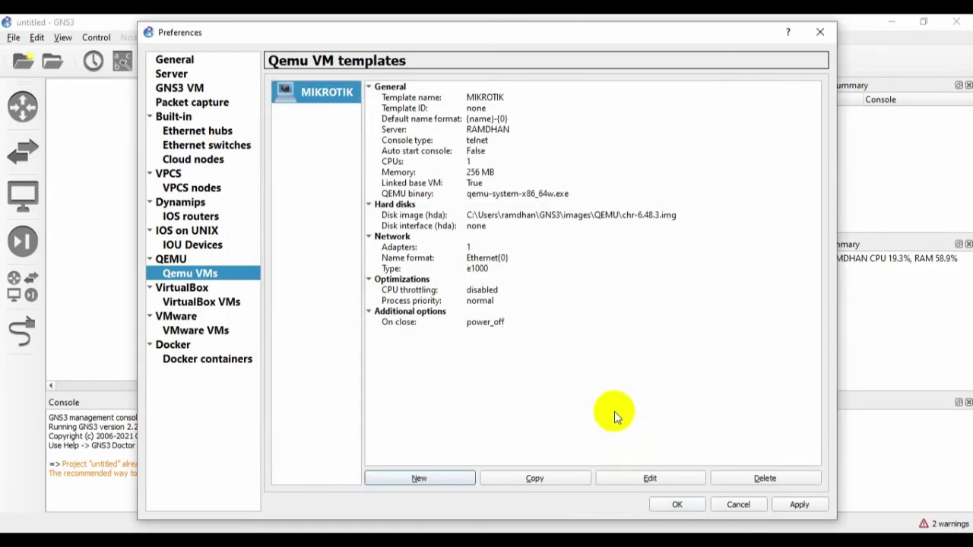
Step: Edit the MIKROTIK template's network settings to use 5 adapters
left_click(650, 478)
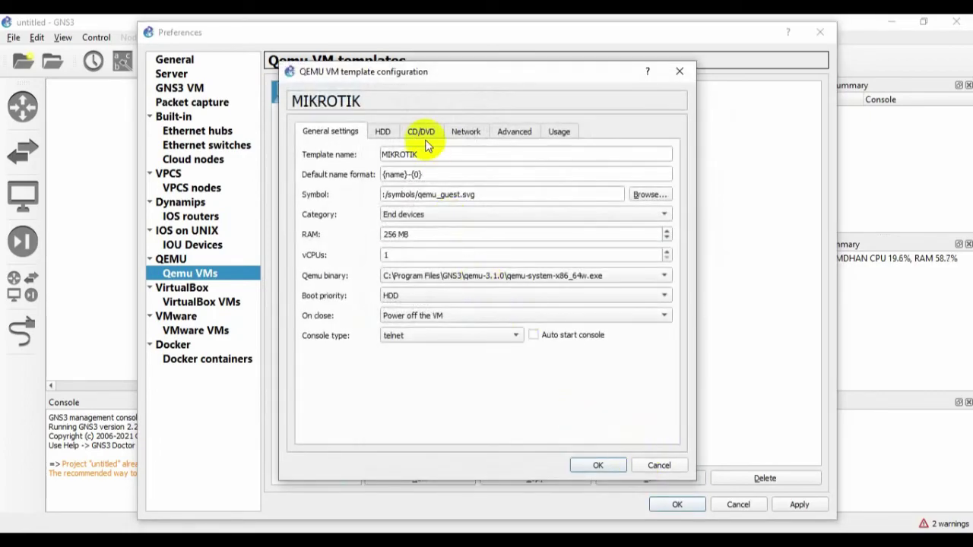
left_click(465, 131)
double_click(456, 154)
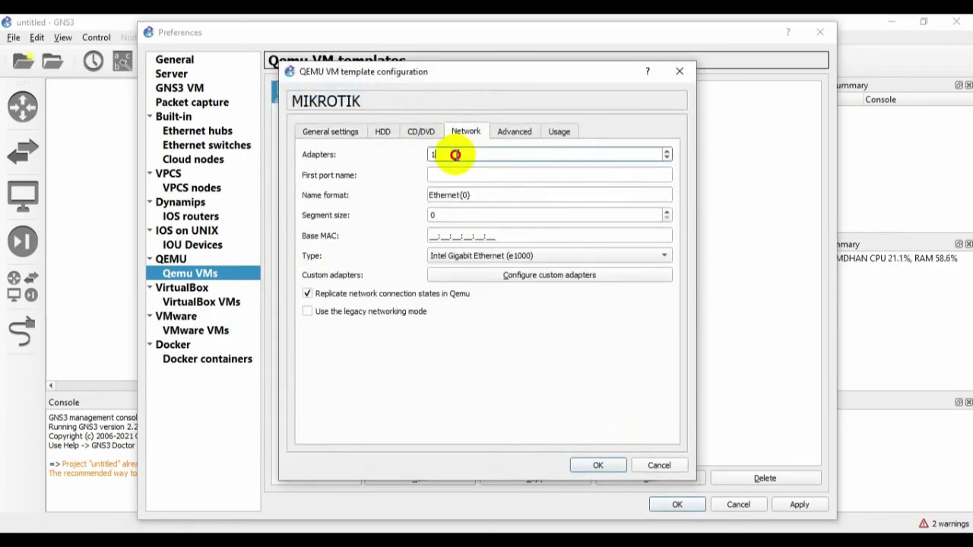
type("5")
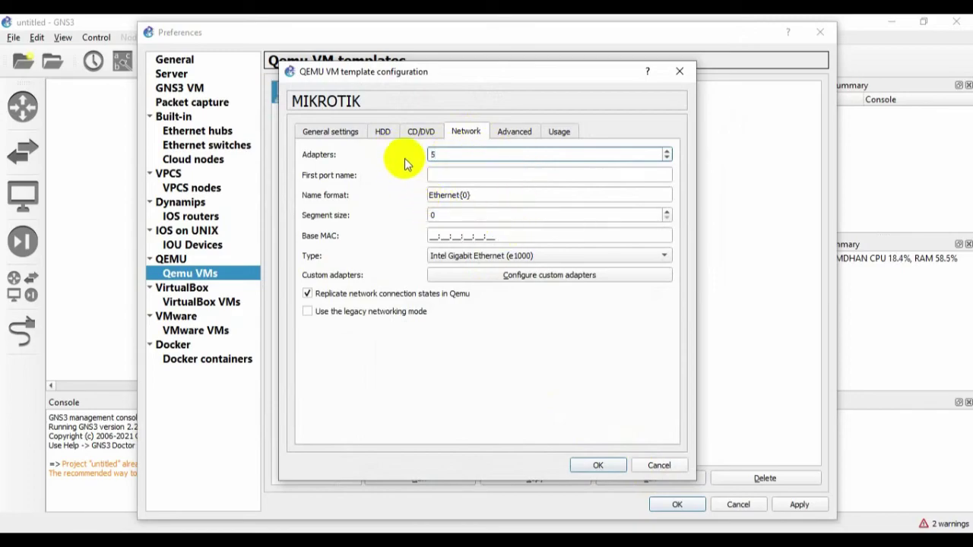
Step: Set the MIKROTIK template's symbol to the Classic router, then save the template and apply the preferences
left_click(332, 131)
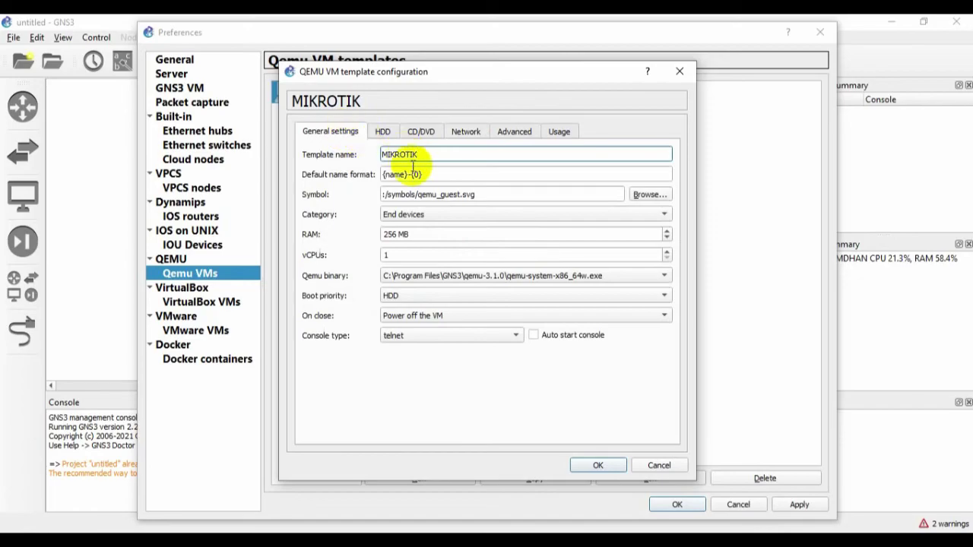
left_click(649, 195)
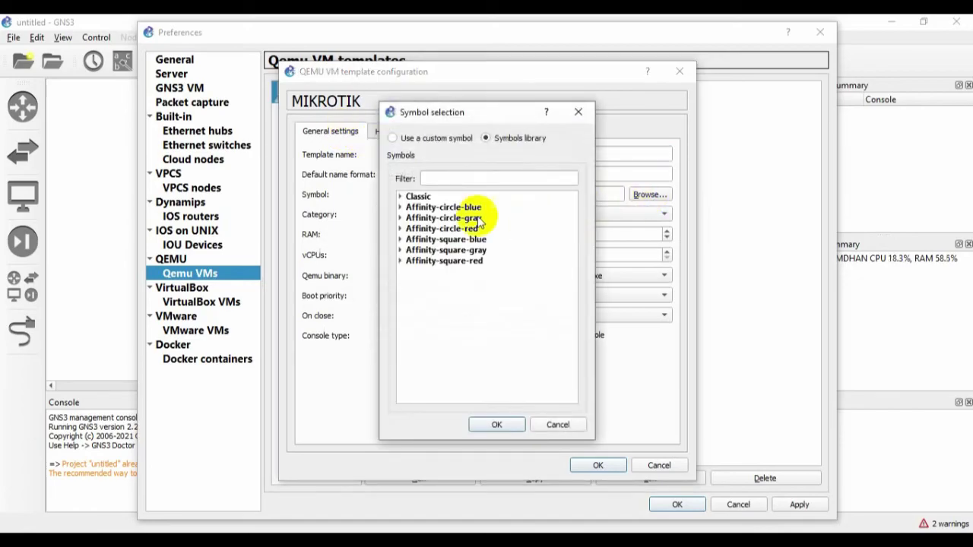
left_click(401, 198)
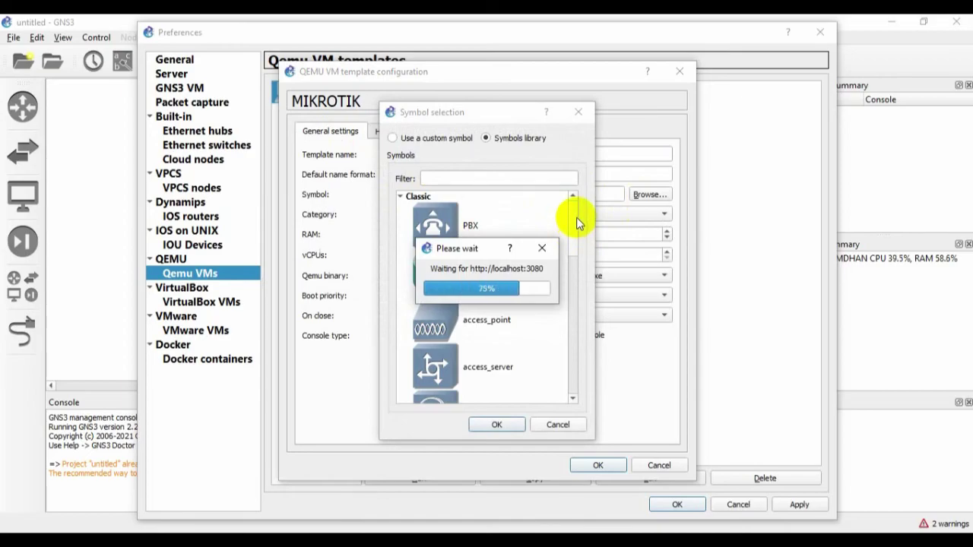
left_click_drag(575, 217, 563, 339)
left_click(453, 222)
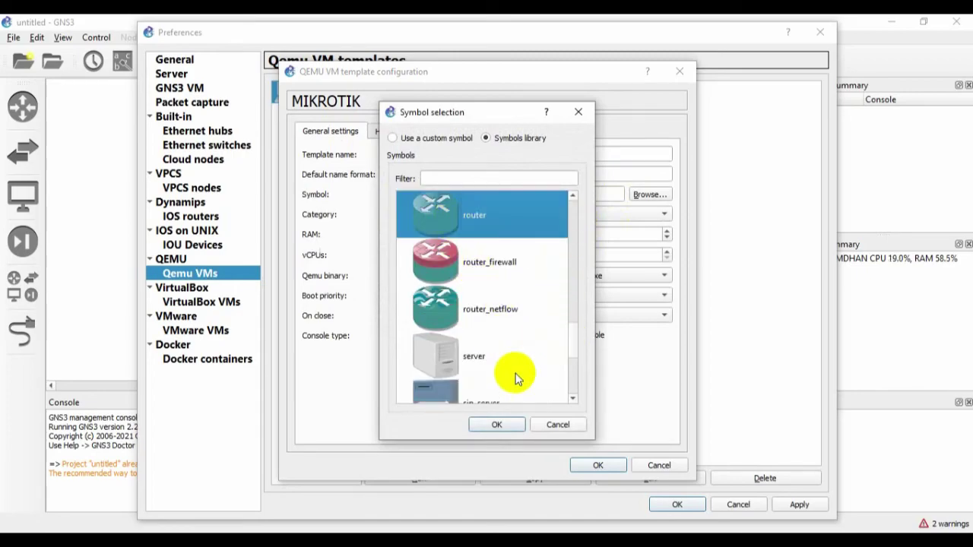
left_click(502, 424)
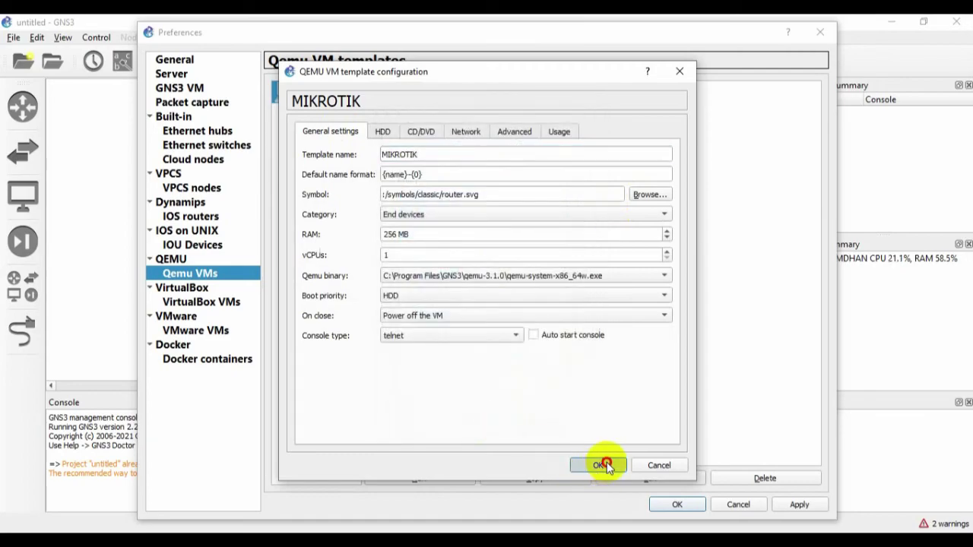
left_click(600, 465)
left_click(792, 505)
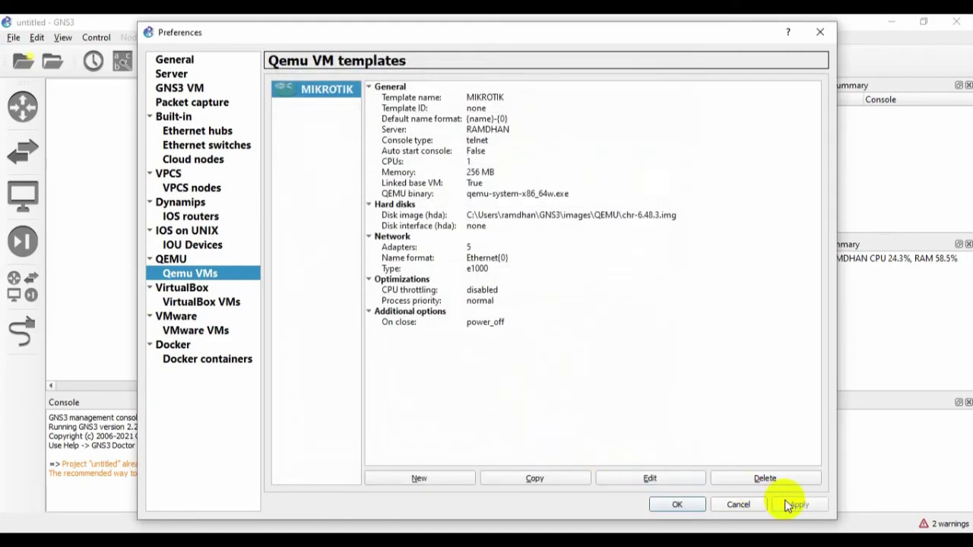
left_click(676, 504)
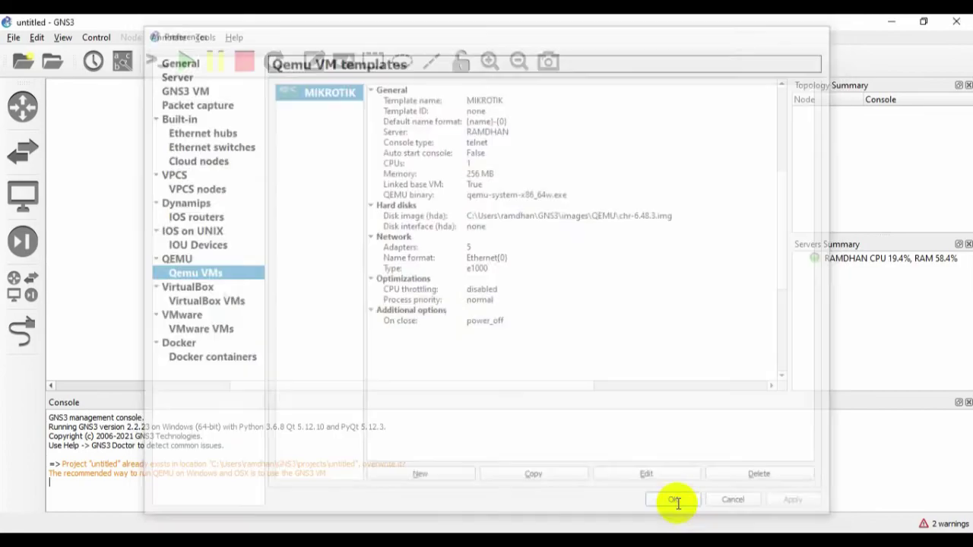
Step: Show all devices and place a MIKROTIK router in the upper middle of the empty topology workspace
left_click(31, 284)
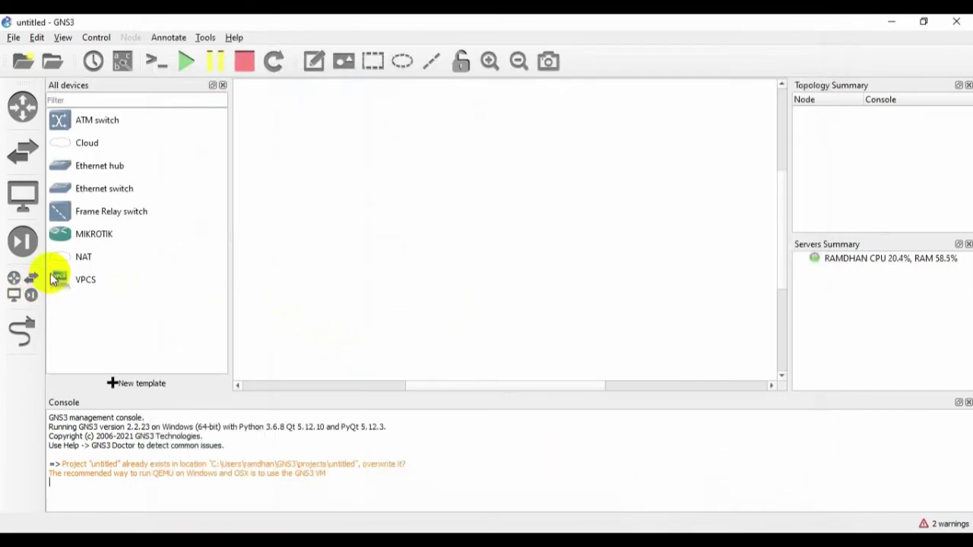
left_click(90, 234)
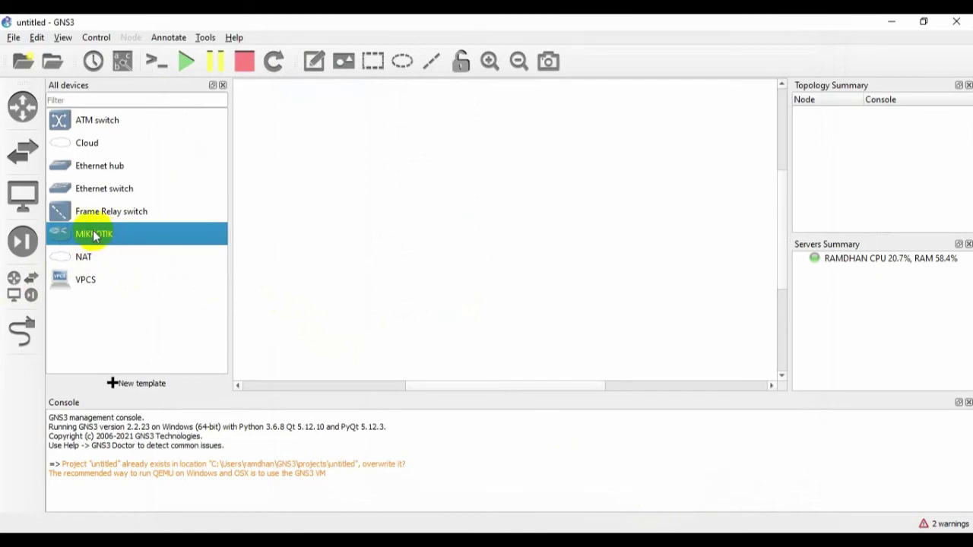
left_click_drag(94, 237, 514, 197)
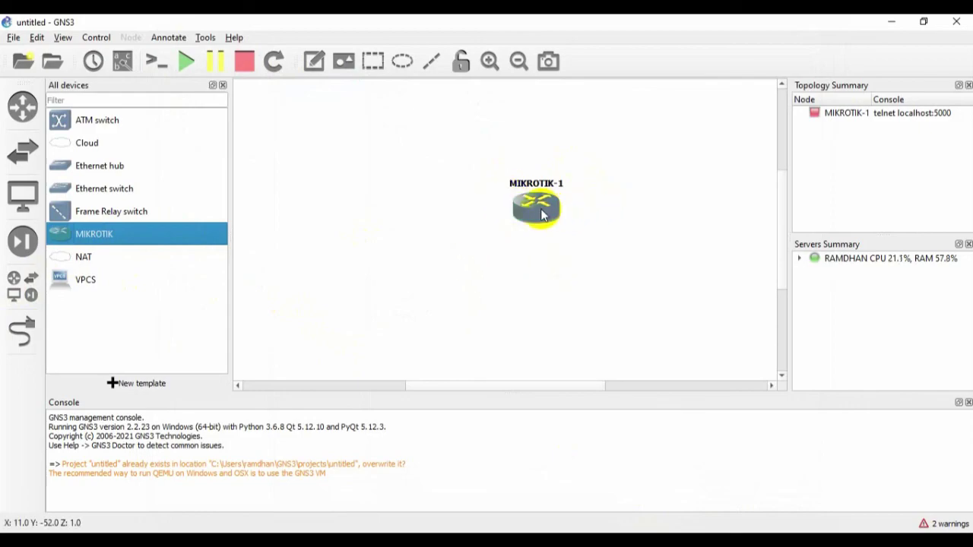
mouse_move(541, 216)
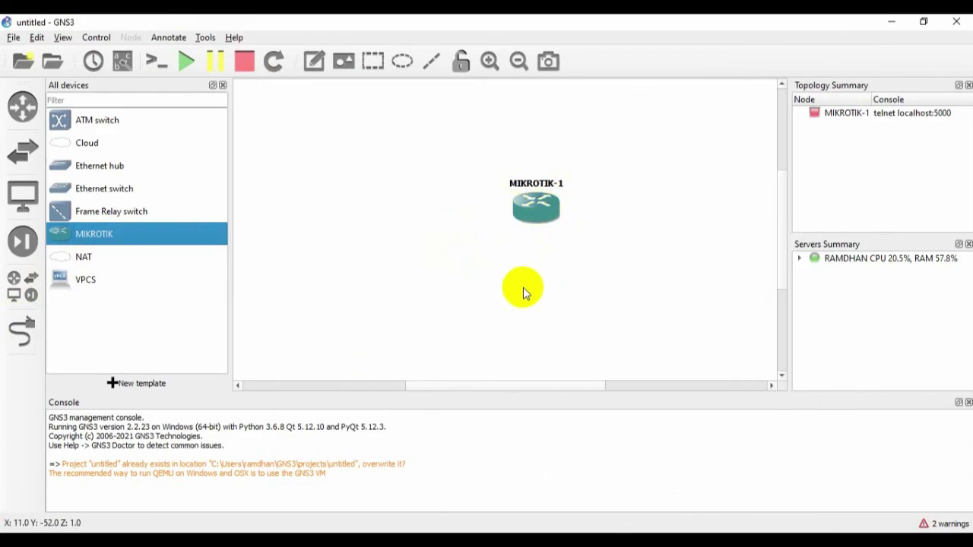